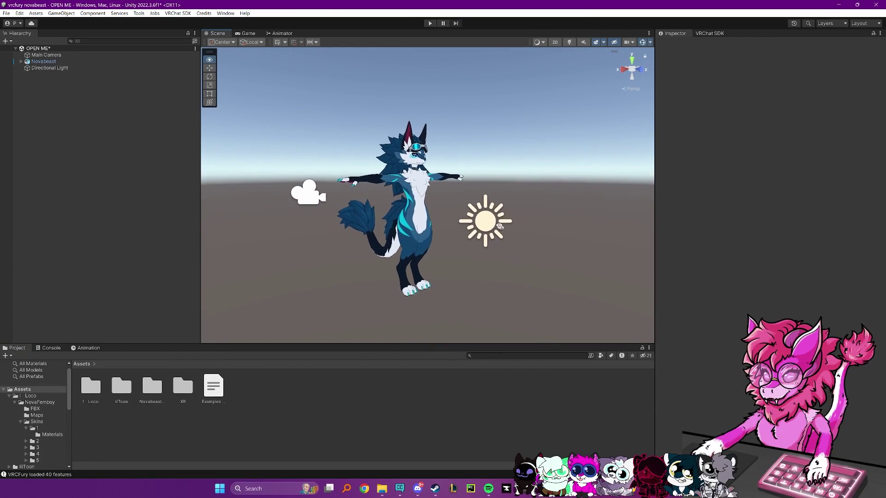
alt+drag(500, 226, 494, 226)
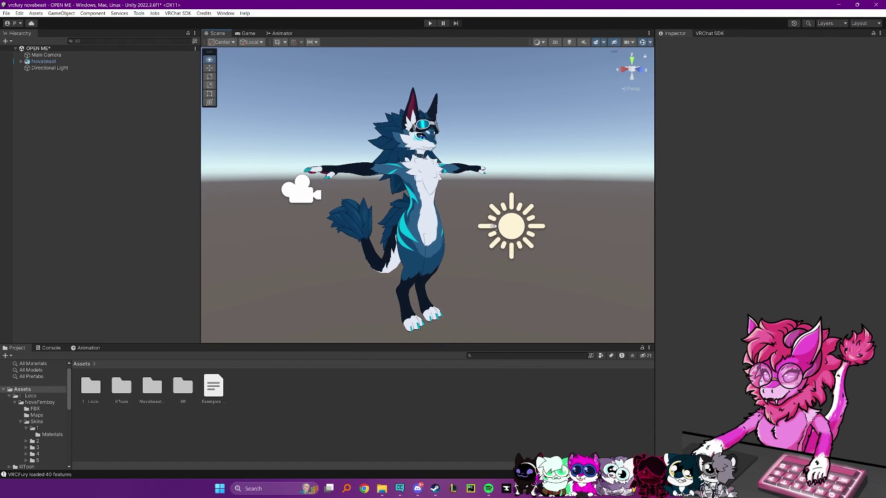
scroll(466, 198, down, 5)
mouse_move(466, 198)
alt+mouse_down()
mouse_move(480, 198)
mouse_move(465, 198)
alt+mouse_up()
scroll(479, 198, up, 1)
scroll(465, 198, up, 1)
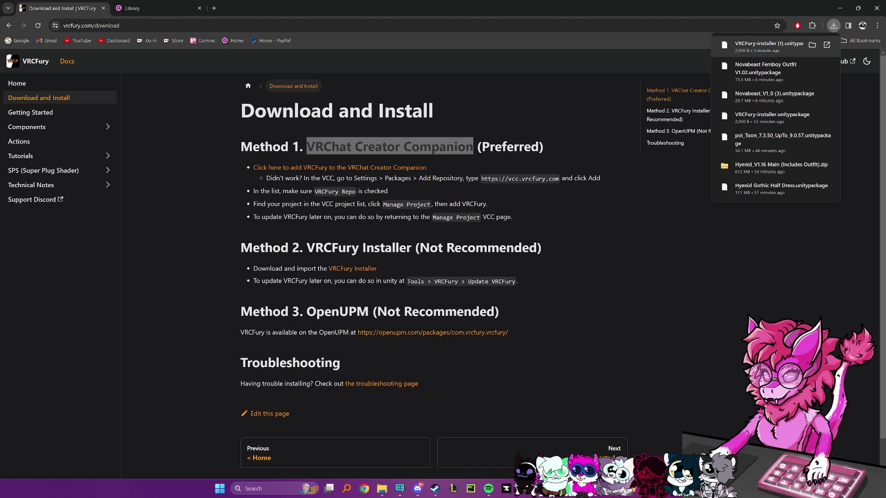
Step: In the browser, return to the VRCFury home page at vrcfury.com and open its Download VRCFury page
click(203, 109)
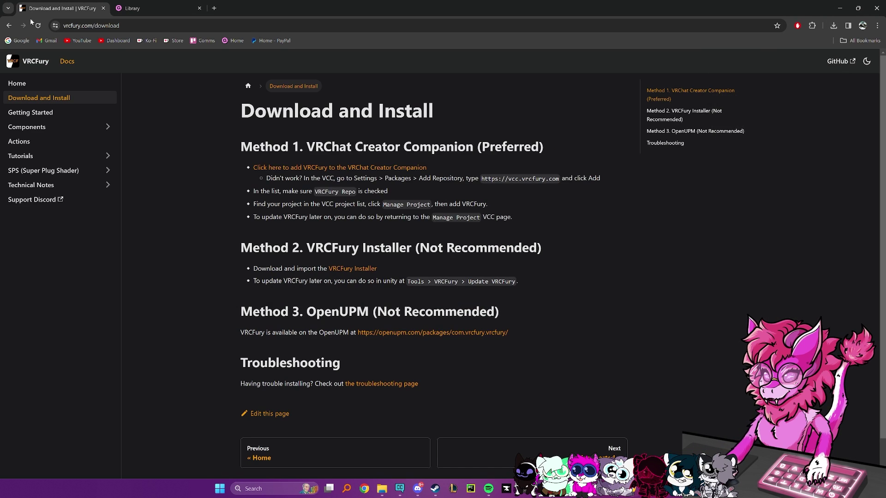
click(8, 25)
drag(65, 25, 97, 30)
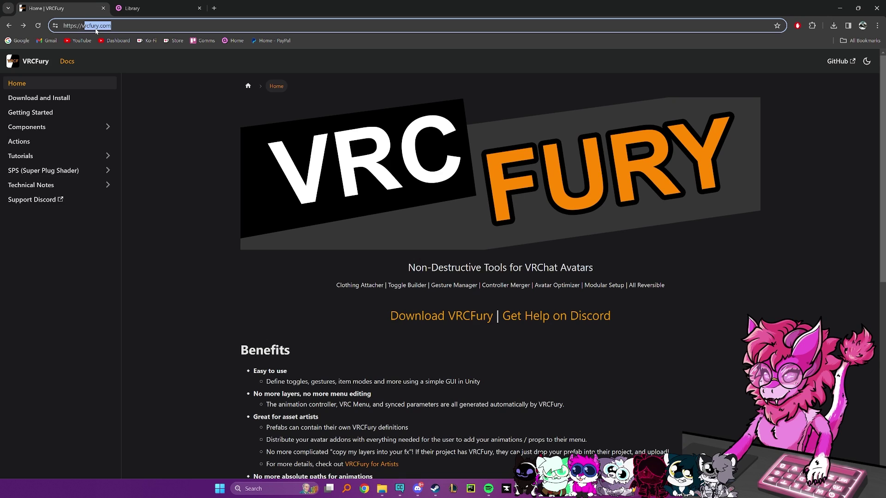
click(437, 318)
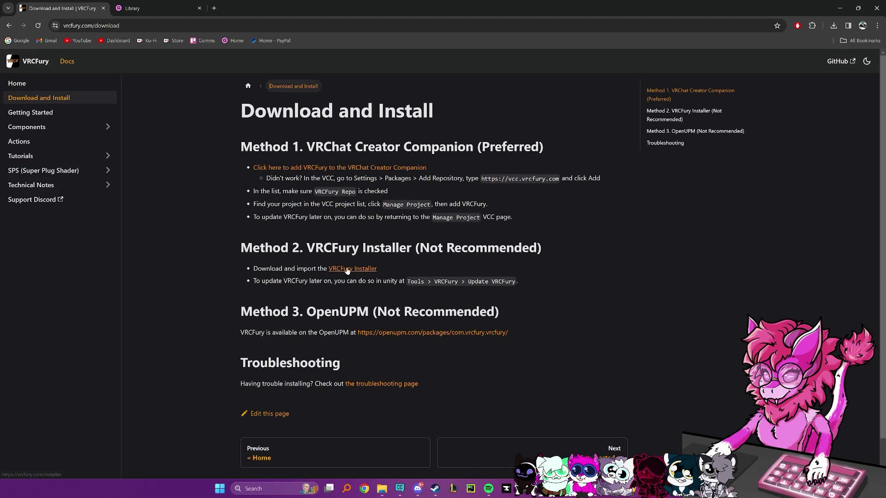
Step: Compare the VRCFury Installer and VRChat Creator Companion methods, and download the VRCFury Installer package
drag(307, 247, 398, 248)
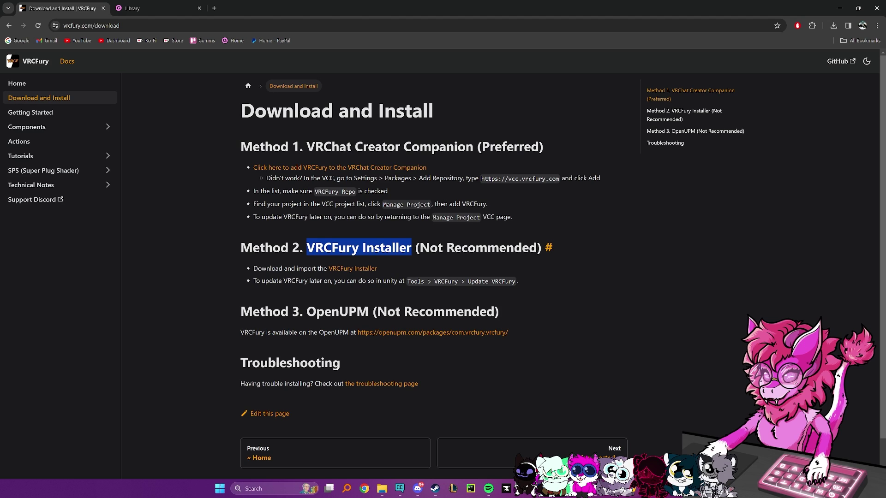
drag(306, 146, 476, 146)
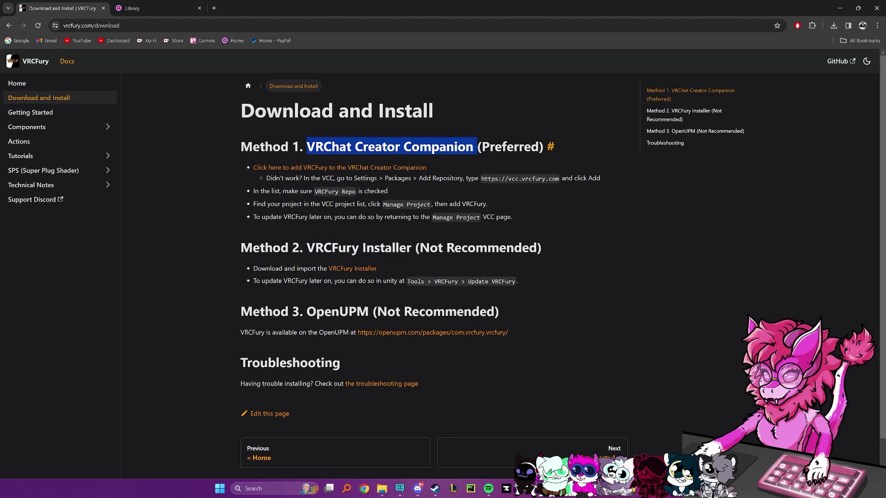
click(470, 146)
drag(315, 146, 465, 146)
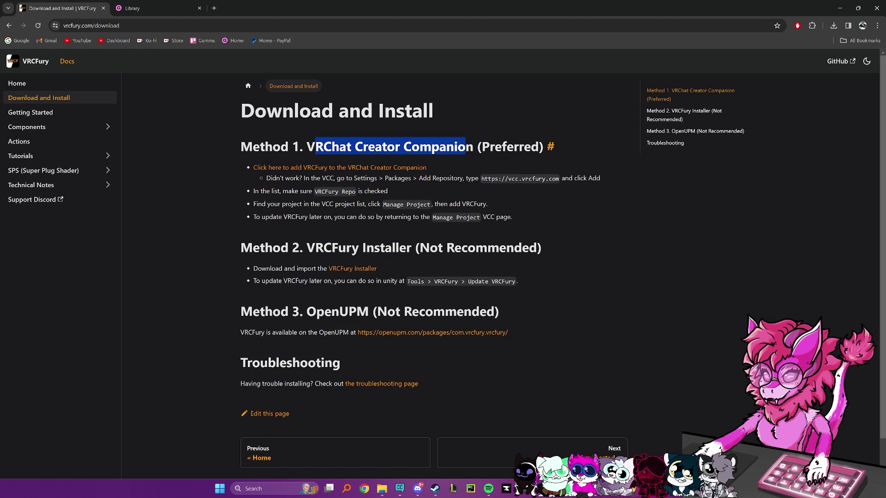
click(415, 131)
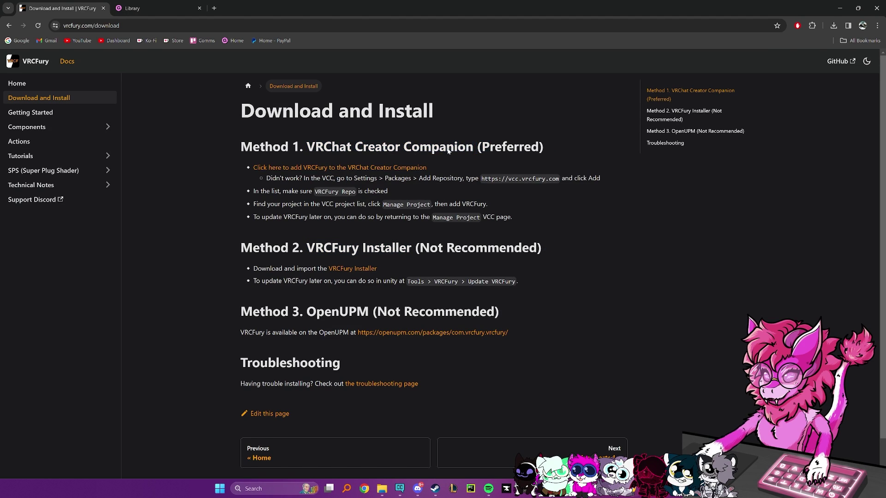
click(345, 275)
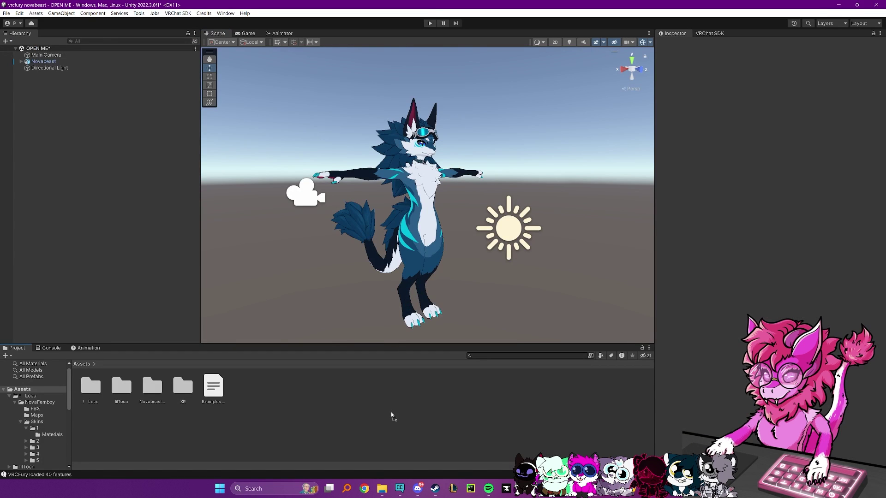
Step: Import all files of the downloaded VRCFury-installer package into the Unity project and close the Novabeast Credits window
drag(391, 414, 390, 413)
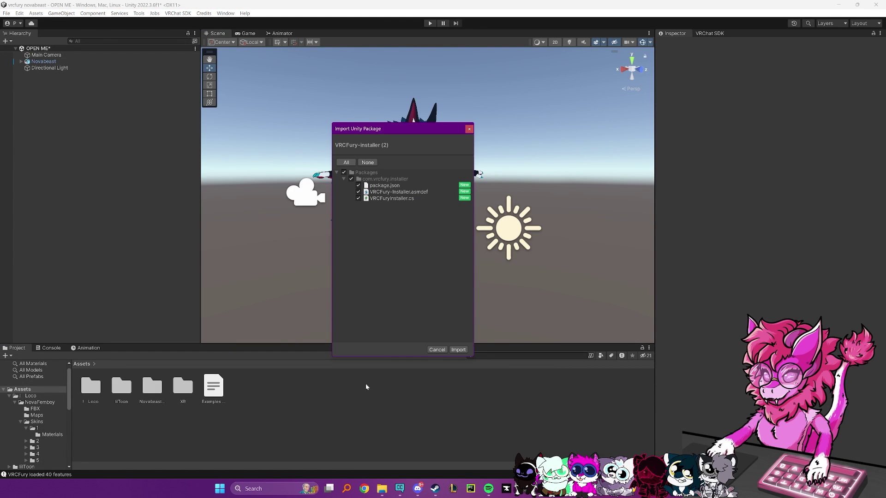
click(459, 350)
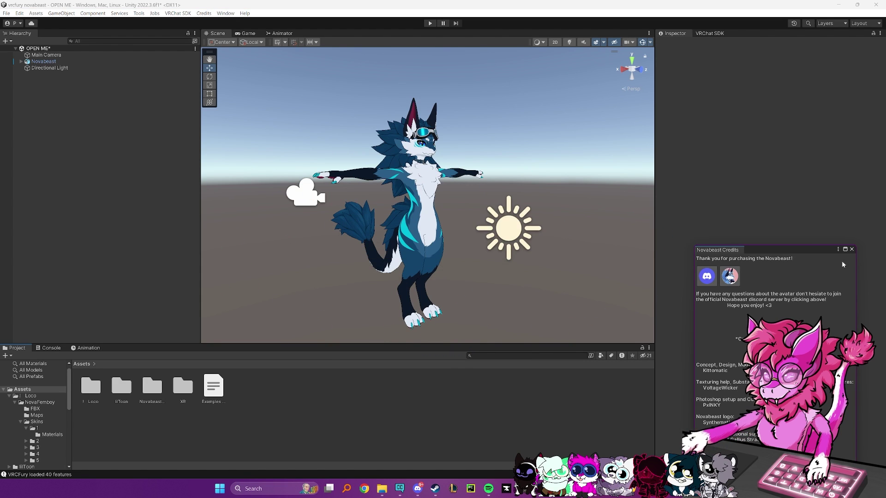
click(852, 249)
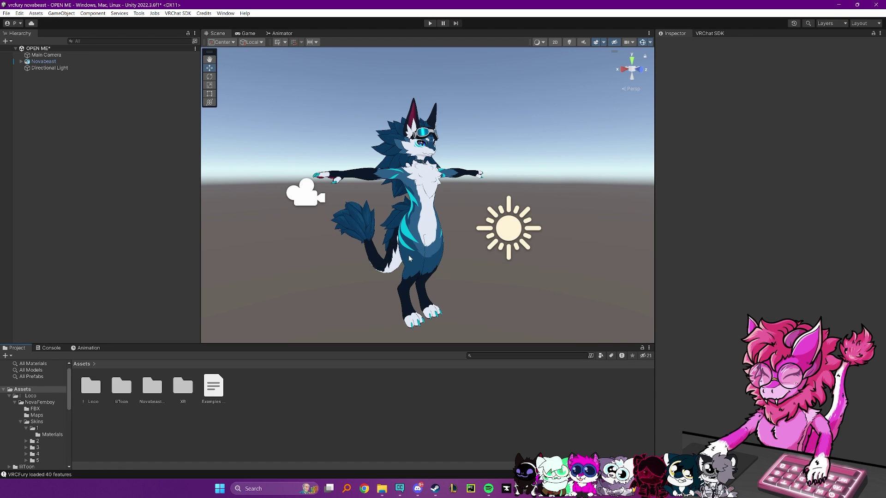
Step: Check that the VRCFury commands are available among the Unity tools
scroll(369, 148, down, 3)
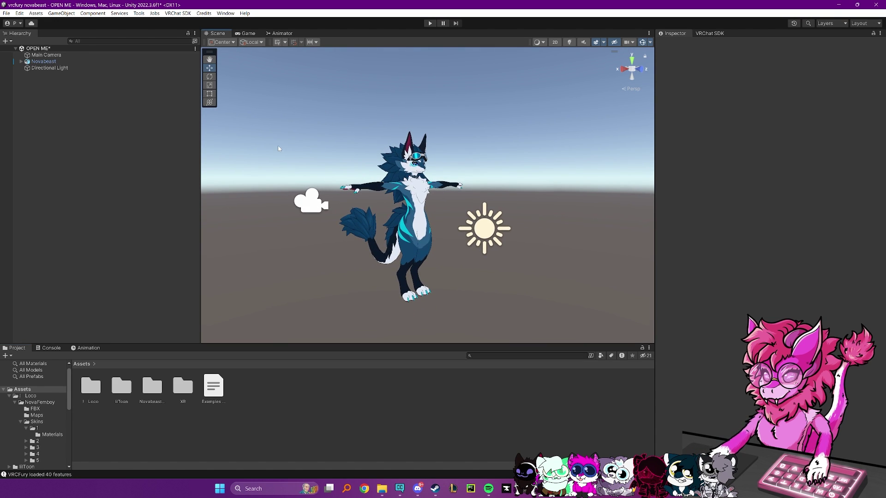
click(140, 14)
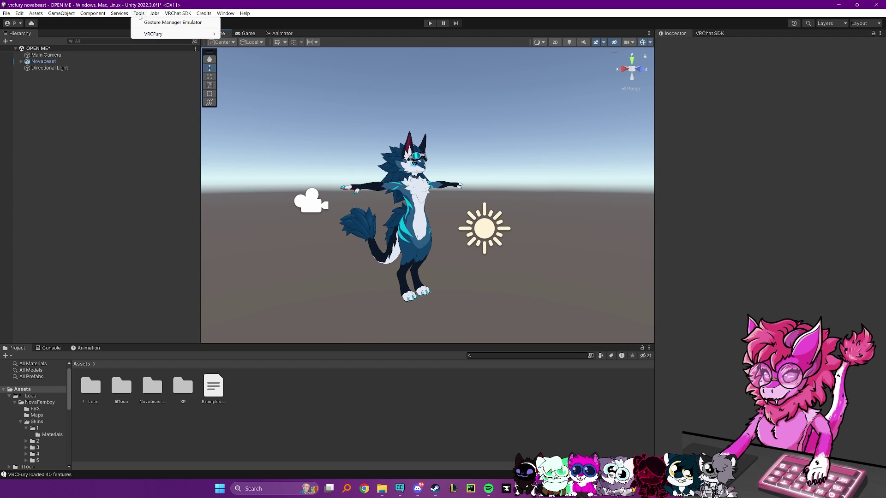
mouse_move(151, 38)
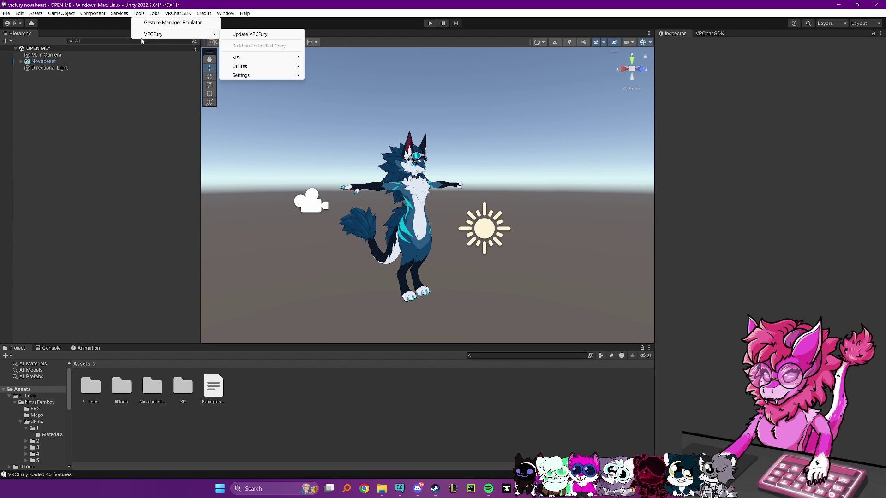
click(144, 172)
Step: Add the Gesture Manager Emulator to the scene and deselect it
click(139, 14)
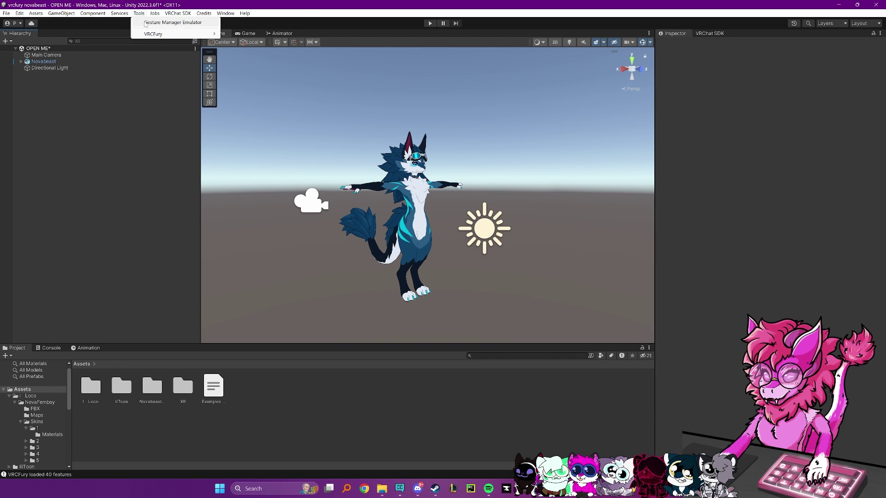
click(157, 24)
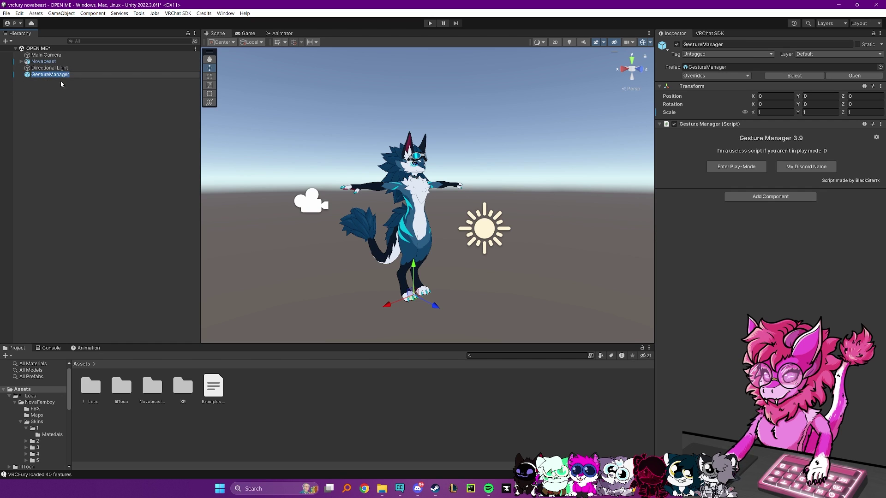
click(154, 111)
Step: Place the Novabeast Femboy Outfit prefab from the Loco/NovaFemboy assets folder into the scene
key(w)
right_drag(395, 150, 397, 155)
scroll(397, 154, down, 3)
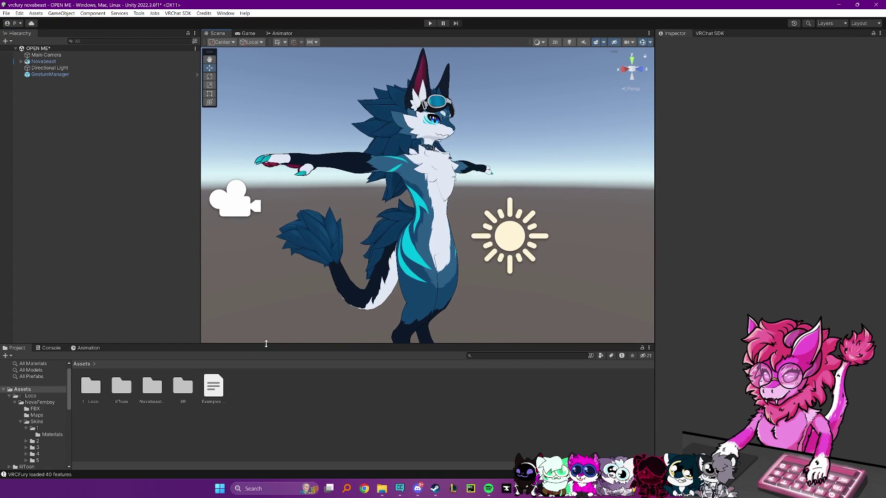
click(92, 396)
double_click(93, 392)
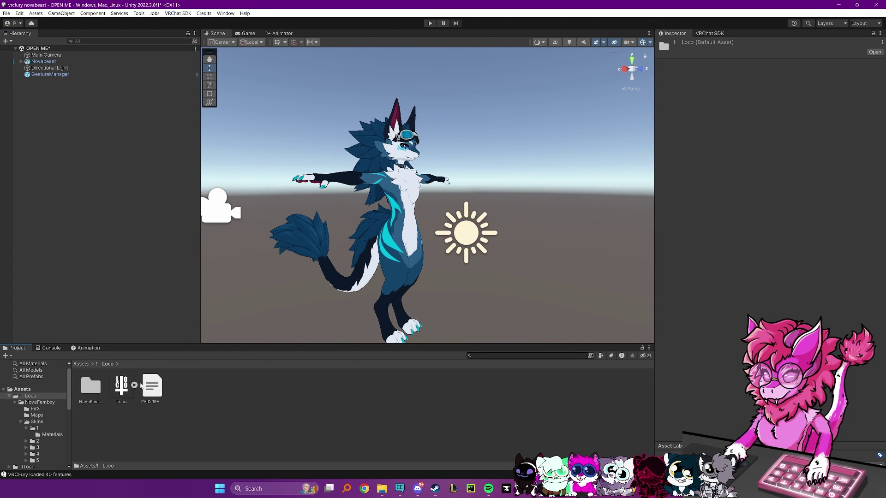
double_click(91, 389)
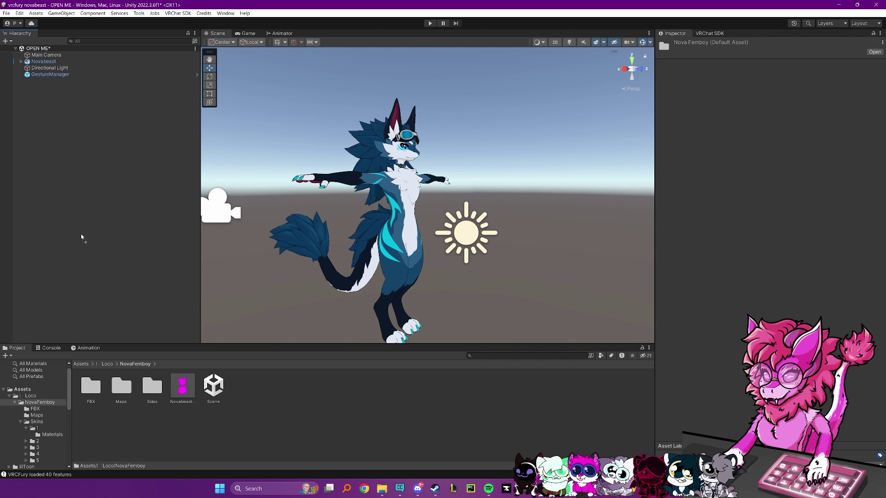
drag(80, 237, 81, 237)
scroll(408, 245, up, 3)
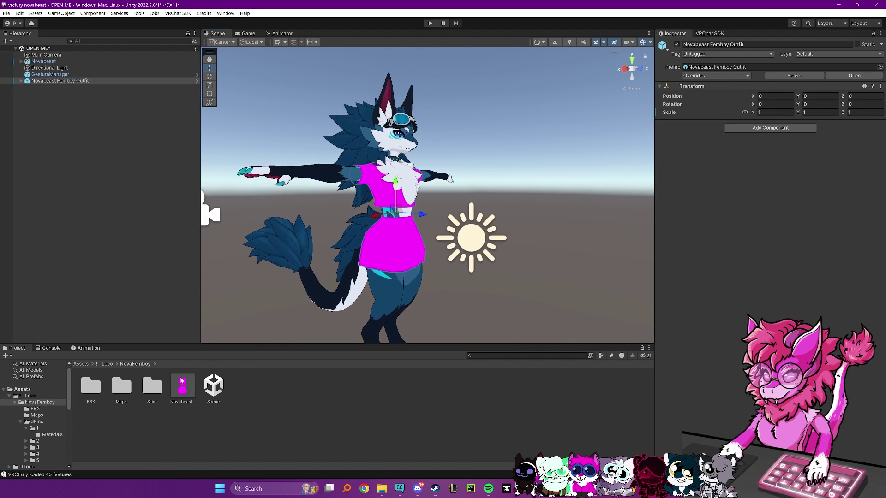
Step: Apply the outfit material from Skins/1/Materials to the outfit on the avatar, and return to the Assets root folder
click(144, 389)
double_click(149, 388)
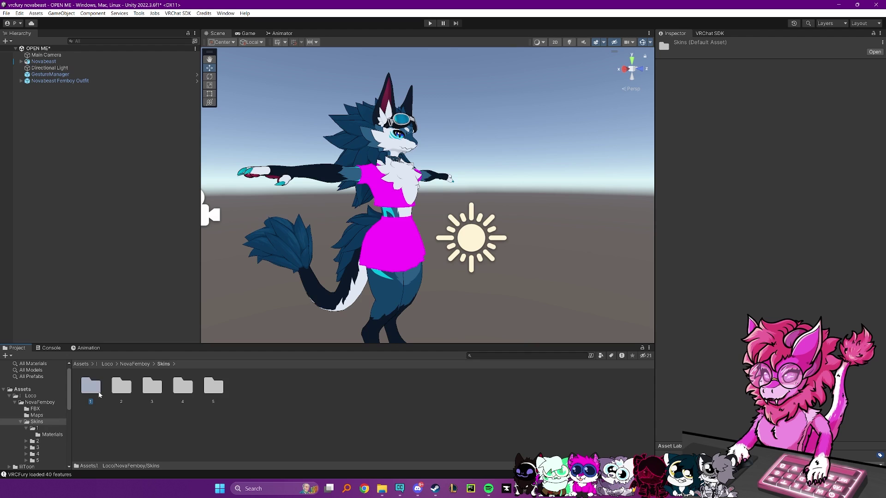
double_click(91, 387)
double_click(91, 387)
drag(90, 385, 419, 255)
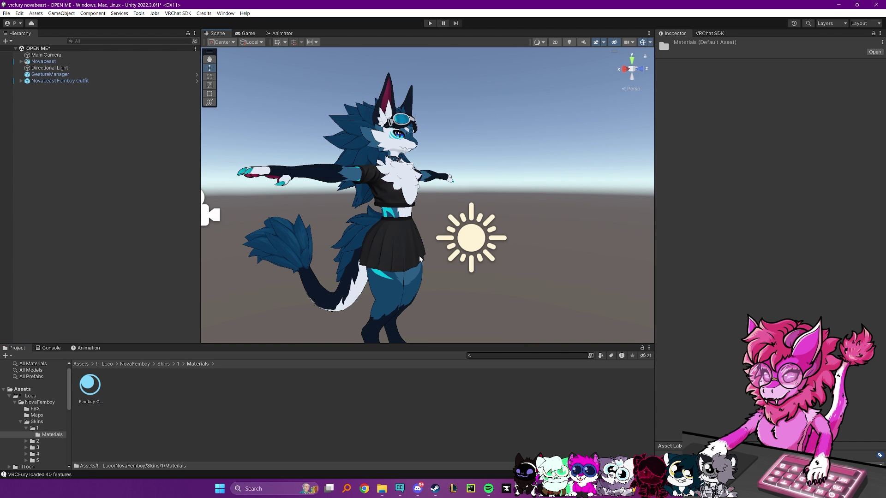
key(w)
right_drag(477, 246, 458, 240)
key(s)
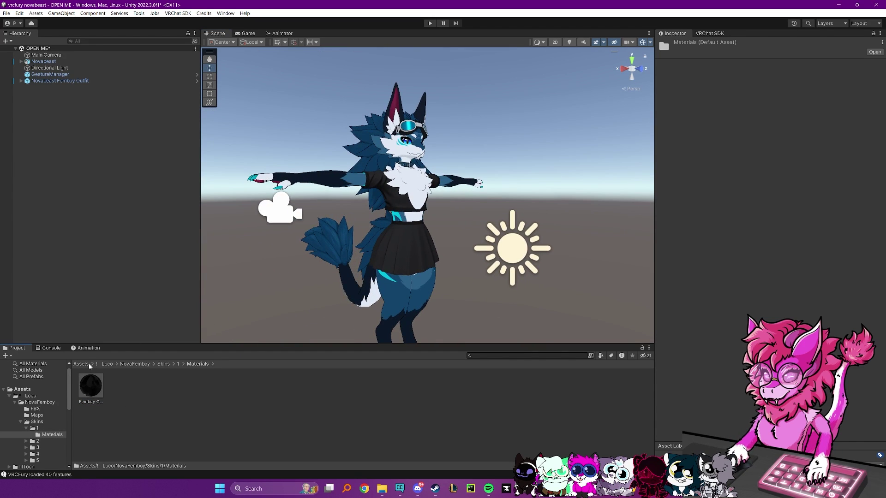
click(82, 365)
Step: Expand the Novabeast Femboy Outfit down to its hips bones and expand the Novabeast avatar to compare their hierarchies
click(35, 82)
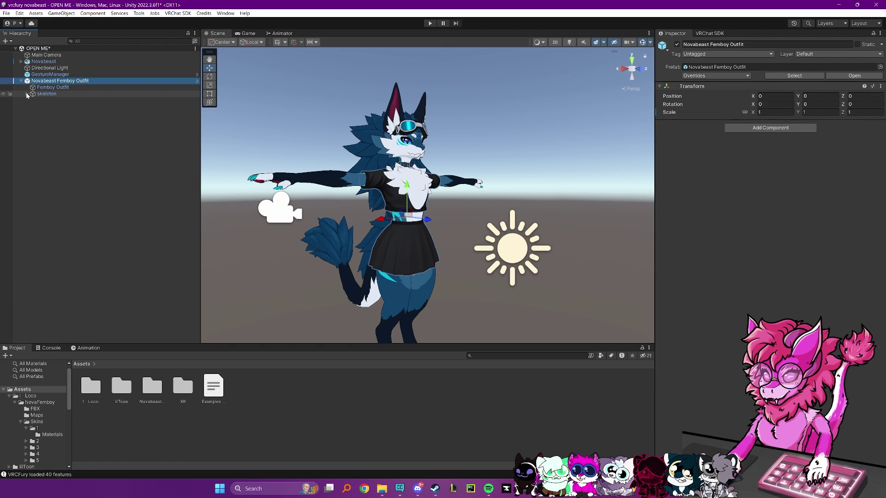
click(26, 93)
click(33, 100)
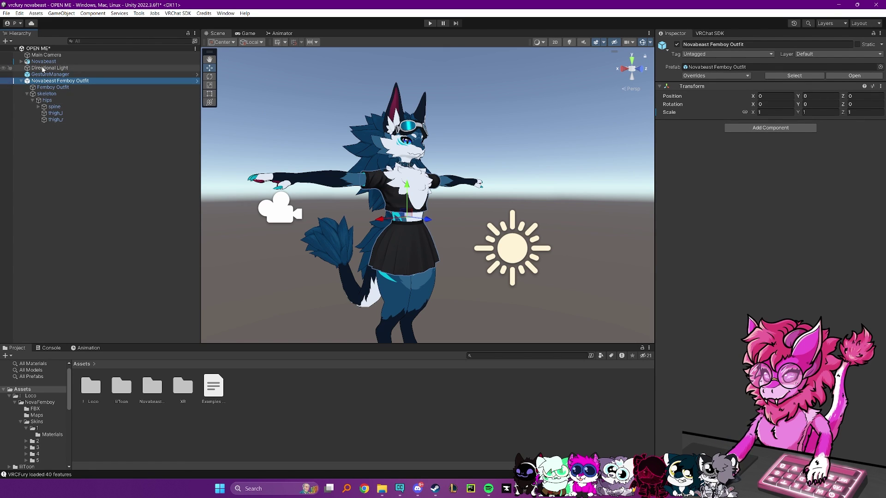
click(48, 114)
click(120, 214)
Step: Examine how the outfit fits the avatar's upper body from several angles
alt+drag(461, 189, 376, 183)
middle_drag(376, 182, 372, 225)
click(362, 247)
alt+drag(350, 193, 404, 189)
scroll(405, 188, up, 3)
click(477, 208)
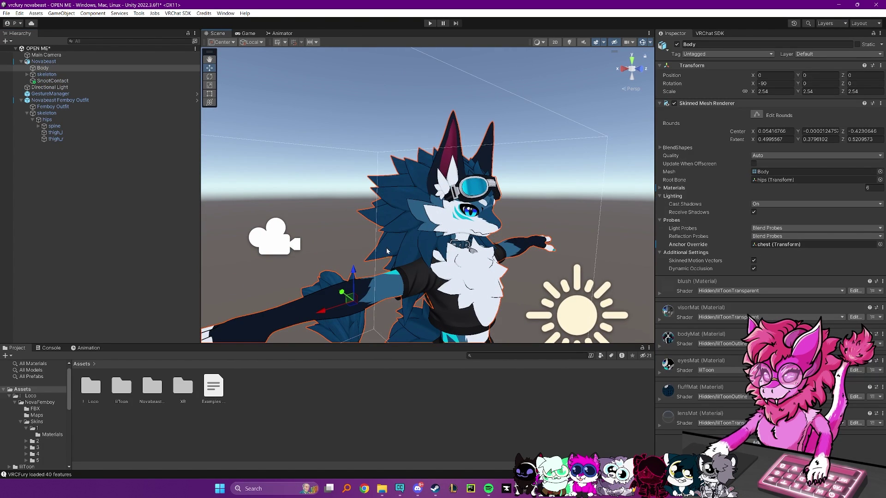
key(f)
scroll(416, 208, up, 5)
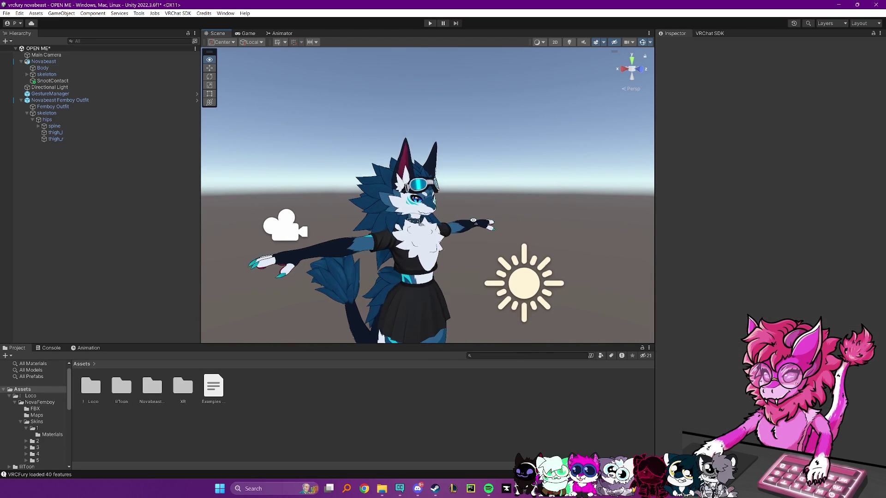
Step: Select the Femboy Outfit mesh object under the outfit and locate its source mesh in the project assets
click(396, 235)
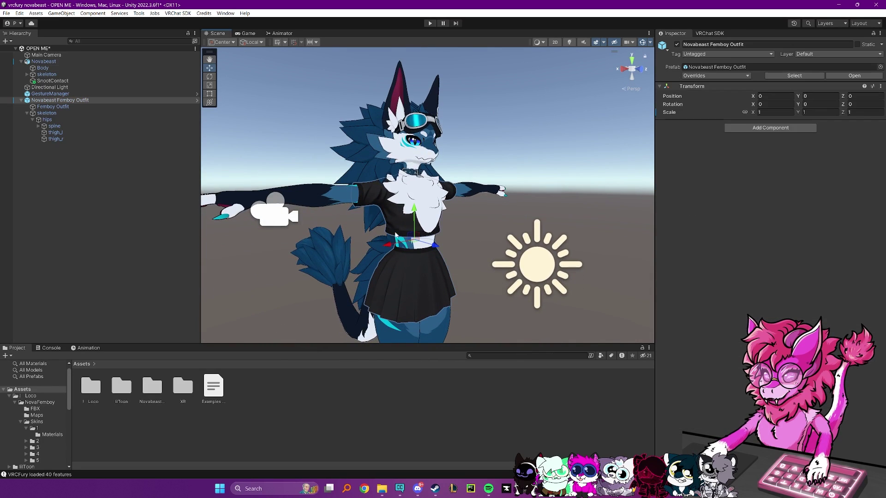
click(48, 109)
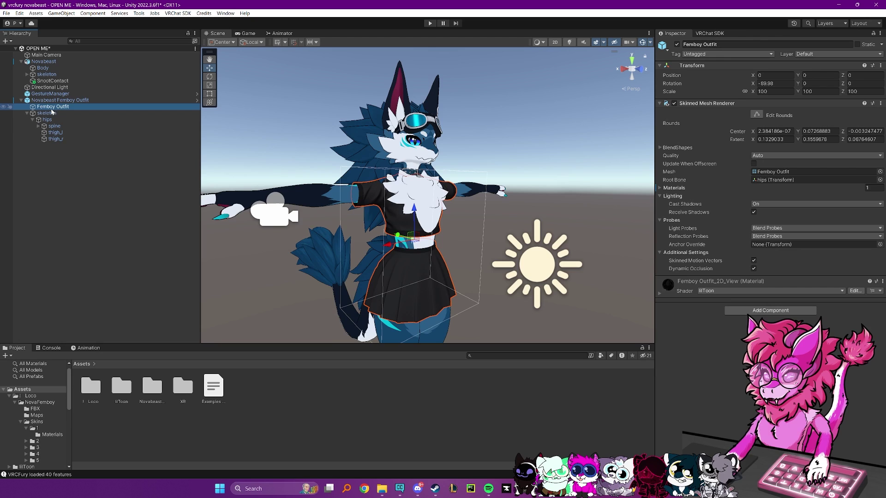
click(766, 172)
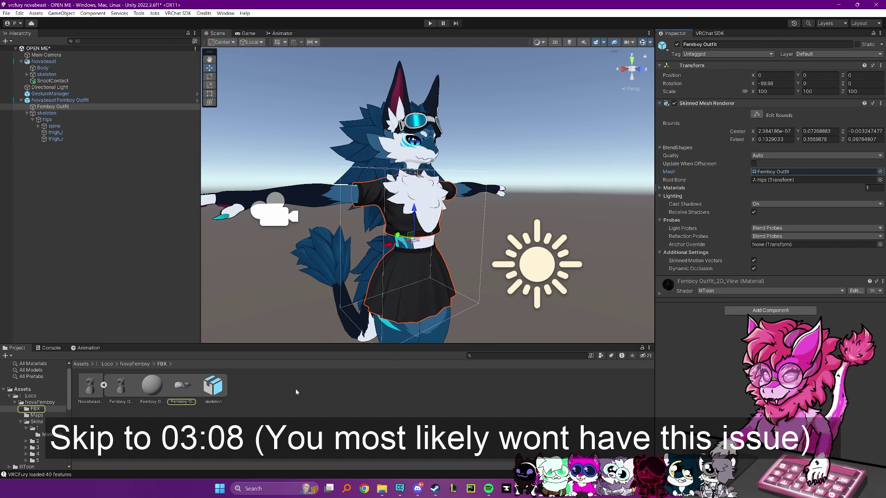
Step: Reveal the Novabeast Femboy Outfit model from the FBX assets in File Explorer and copy its folder path
click(90, 386)
right_click(93, 385)
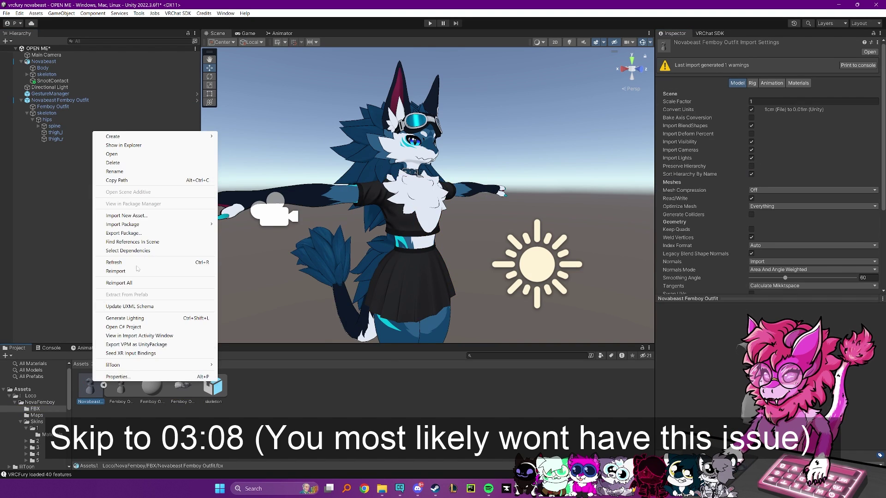
click(121, 146)
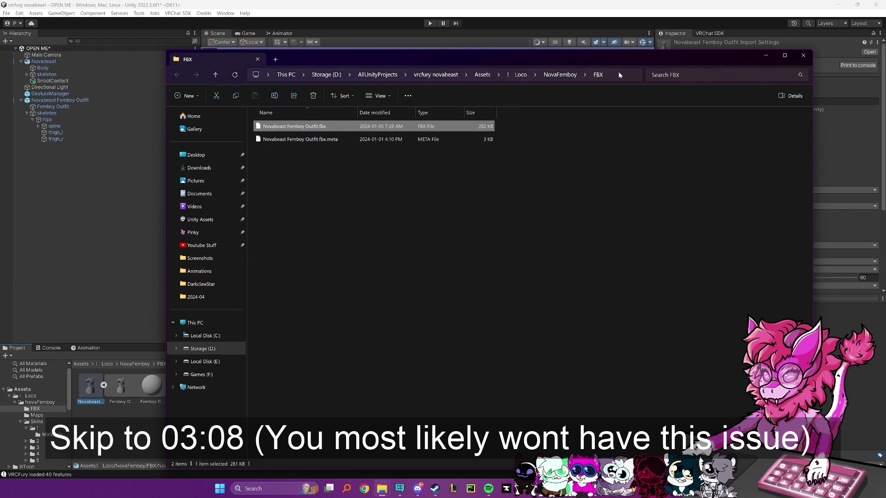
click(619, 75)
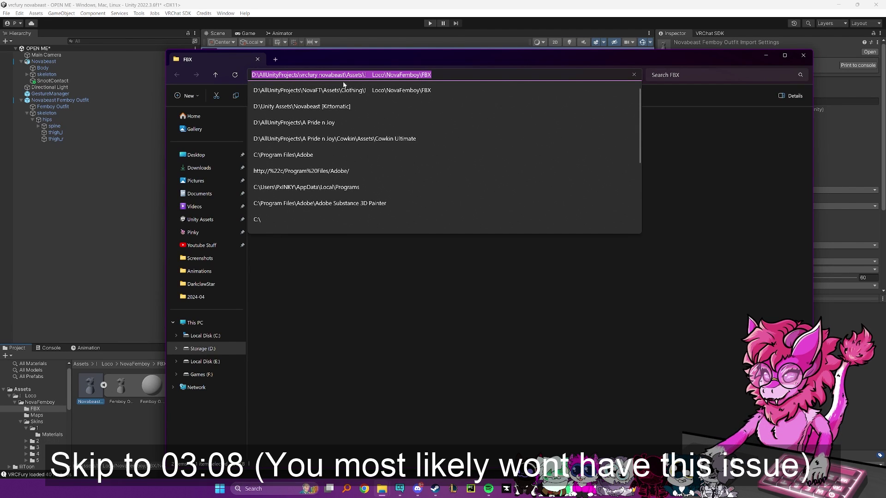
click(384, 271)
Step: Switch to Blender, start an FBX import and choose Novabeast Femboy Outfit.fbx from the copied NovaFemboy/FBX folder path
click(51, 231)
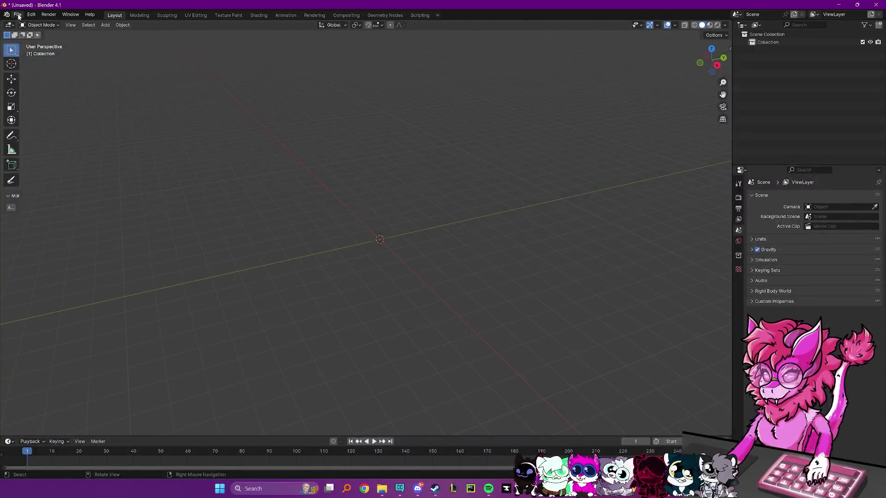
click(17, 15)
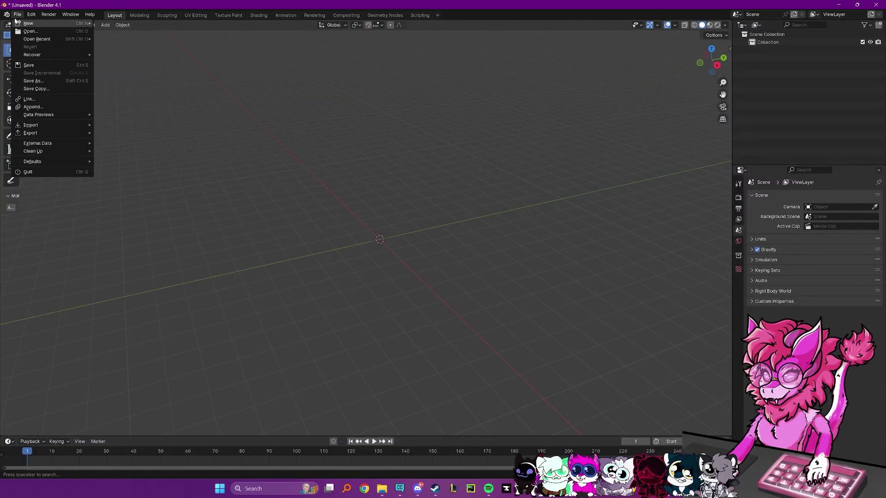
mouse_move(56, 125)
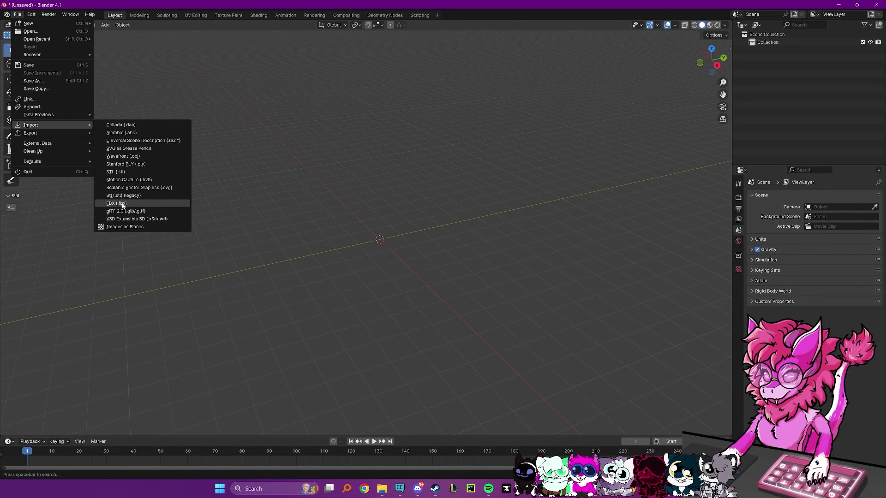
click(122, 205)
click(423, 118)
key(ctrl+v)
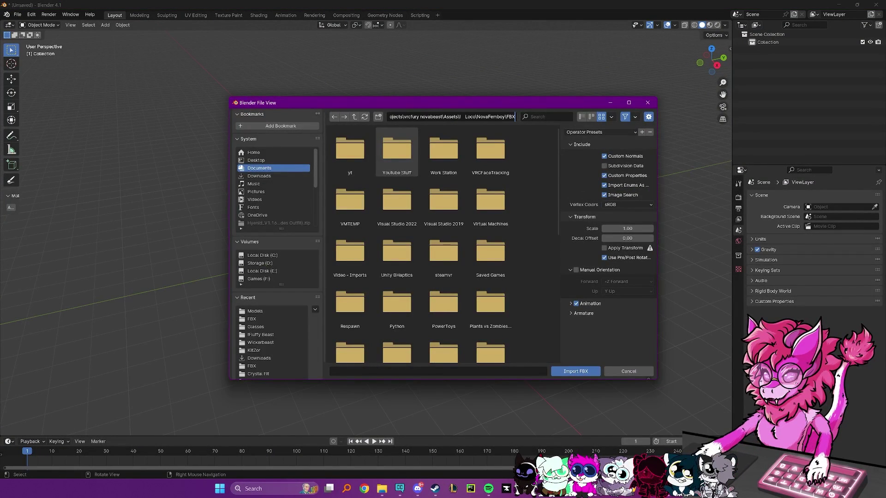
key(Return)
click(349, 151)
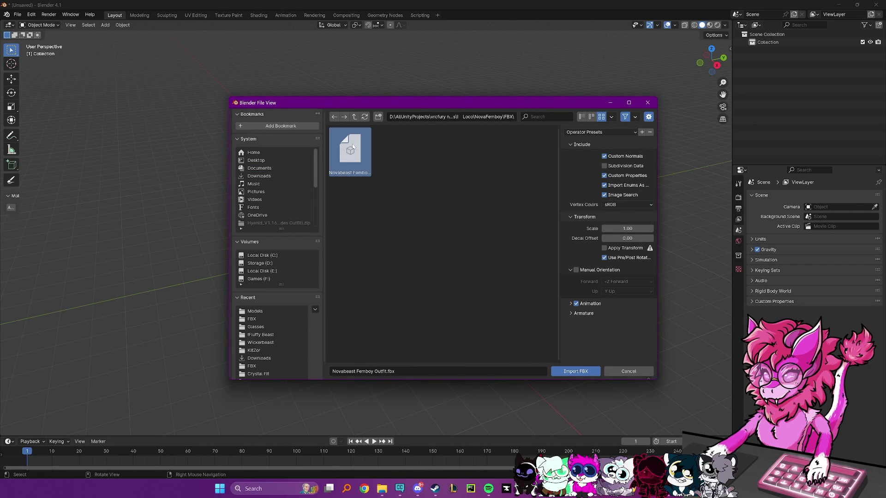
Step: Check the animation and armature import options, and import the outfit FBX
click(571, 304)
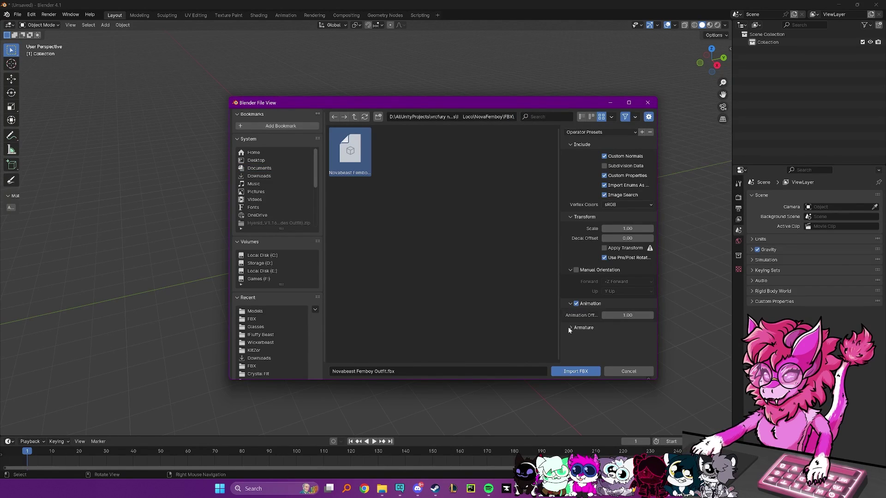
click(571, 328)
scroll(576, 333, down, 1)
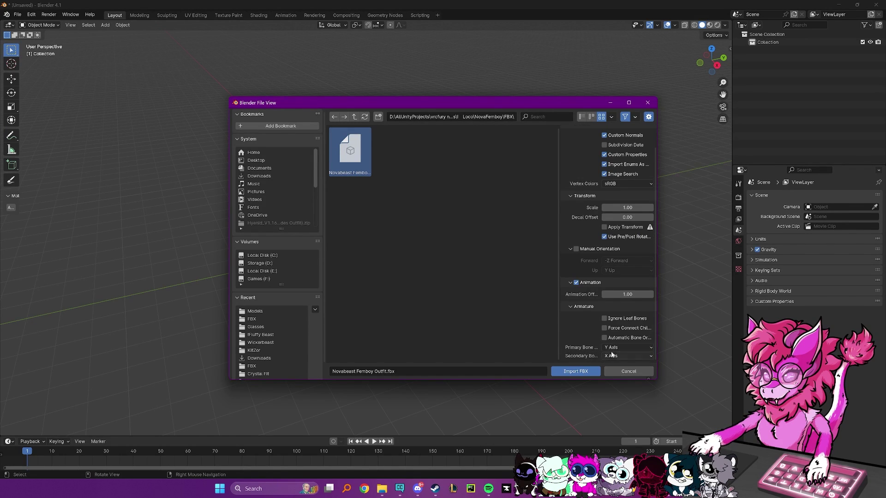
click(575, 371)
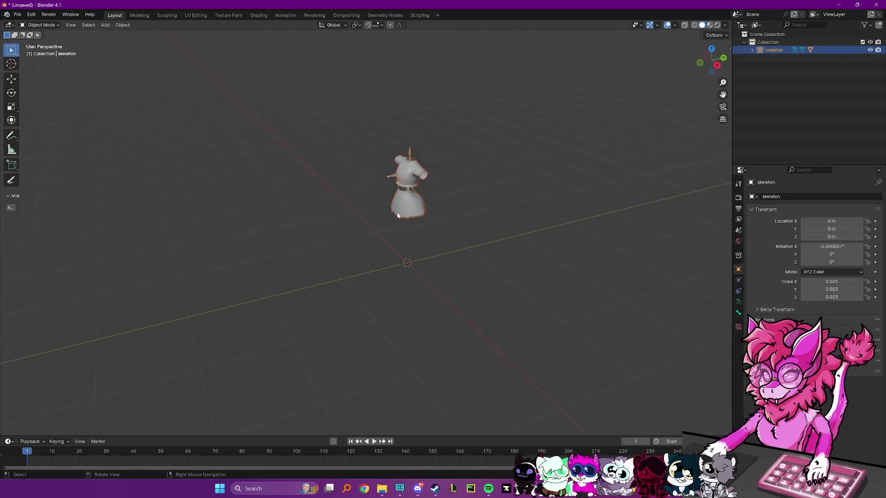
Step: Examine the imported outfit mesh and its bones from several angles
mouse_move(595, 221)
middle_down()
mouse_move(564, 219)
mouse_move(582, 217)
middle_up()
scroll(390, 130, up, 6)
shift+middle_drag(389, 131, 445, 208)
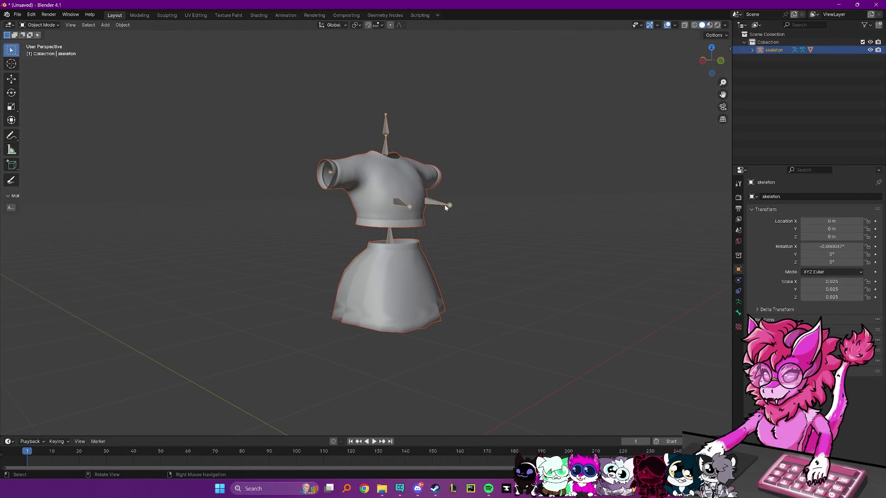
click(542, 237)
scroll(541, 245, down, 3)
middle_drag(541, 252, 534, 277)
Step: Import Novabeast.FBX from the project's Novabeast_V1_0/FBX folder into the scene with the outfit
click(17, 14)
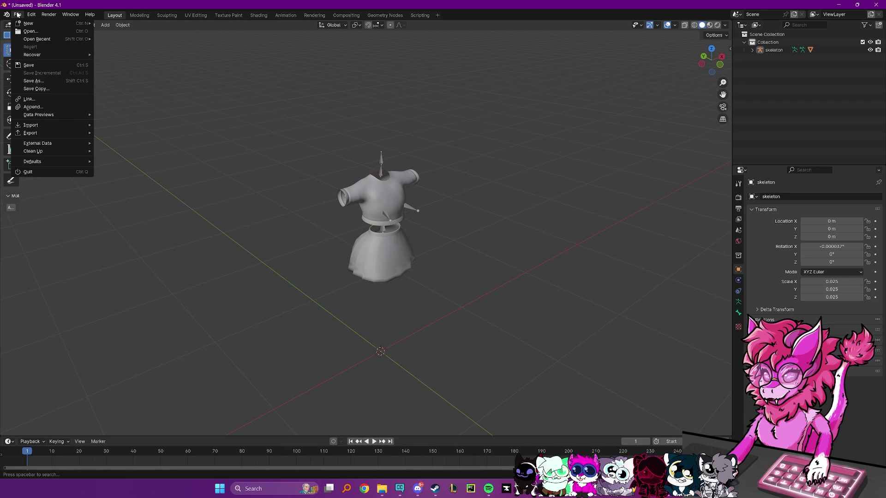
mouse_move(55, 125)
click(120, 203)
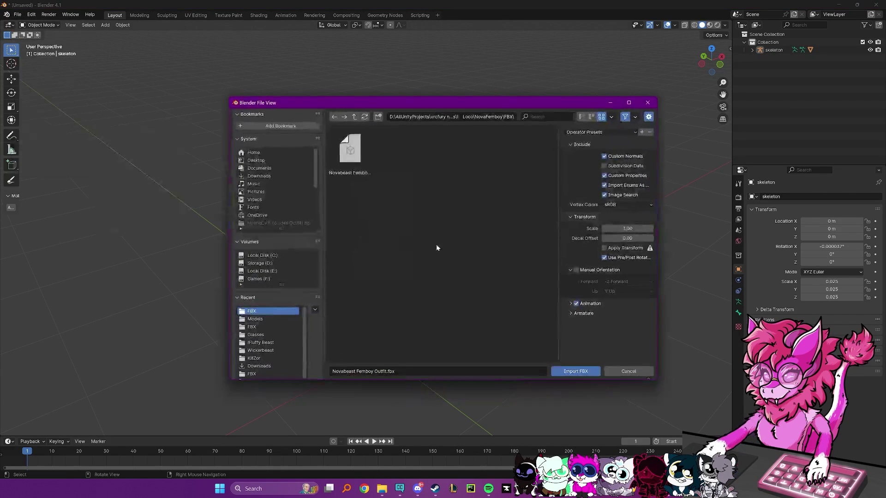
click(353, 117)
click(353, 117)
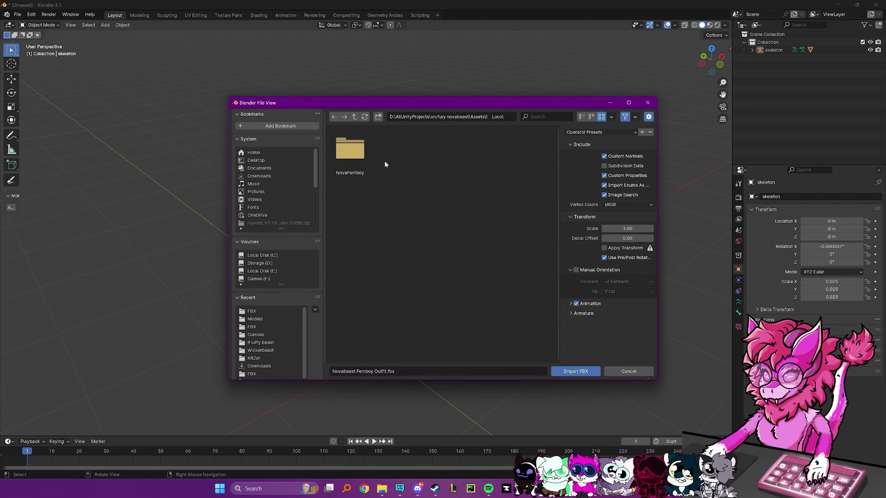
click(353, 117)
double_click(397, 148)
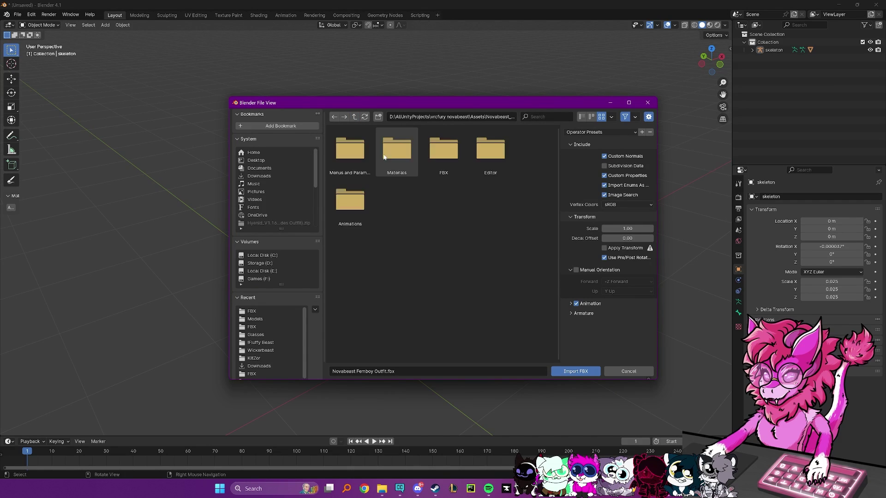
double_click(397, 148)
click(347, 162)
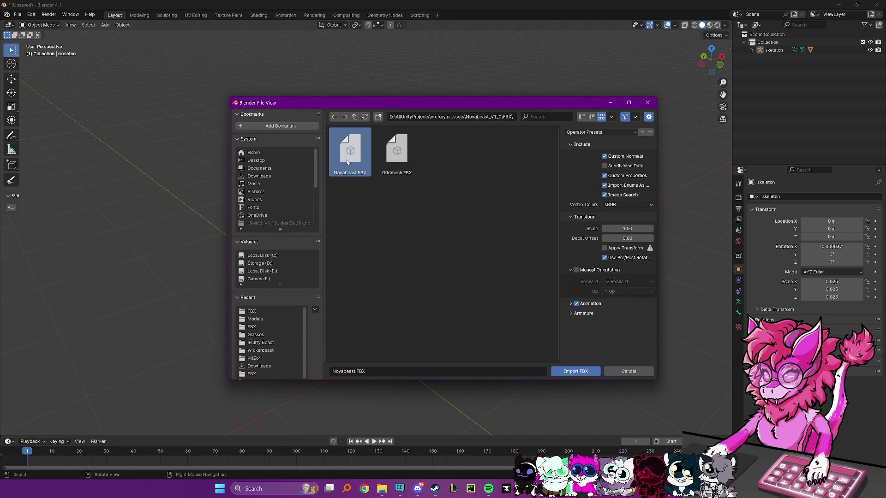
click(584, 304)
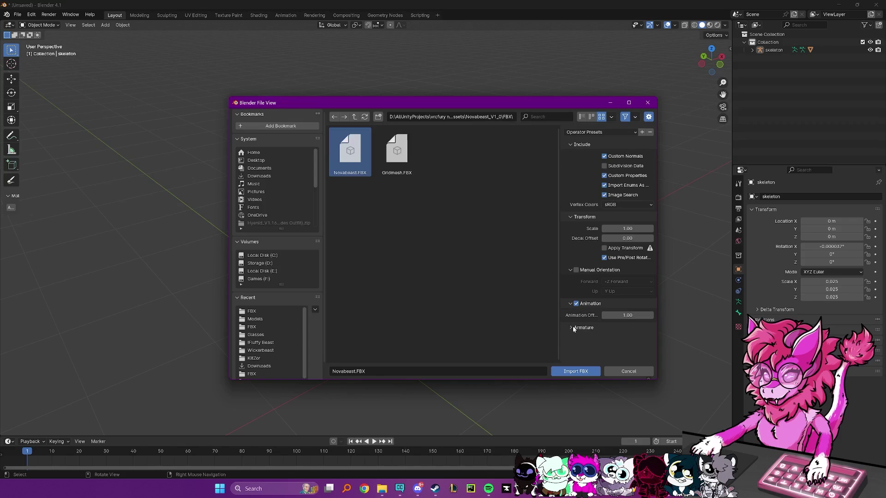
click(573, 327)
click(576, 371)
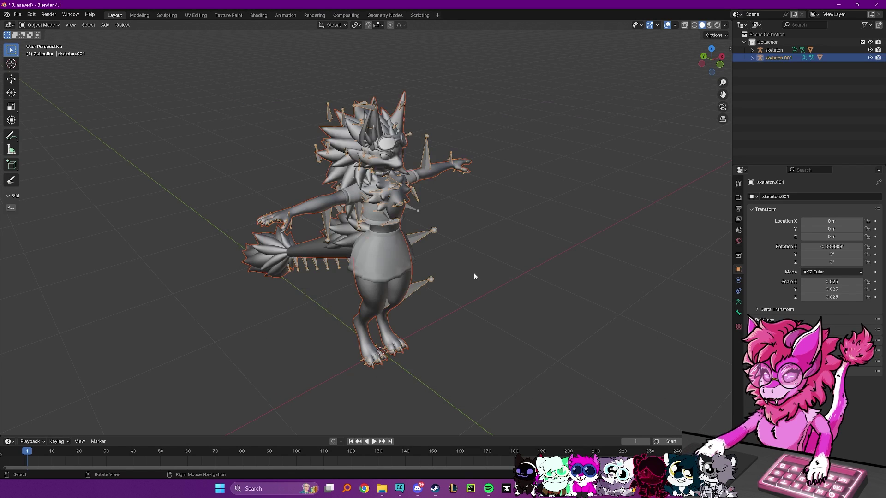
Step: Delete the imported Novabeast avatar from the scene, and look over the outfit and its bones
key(Delete)
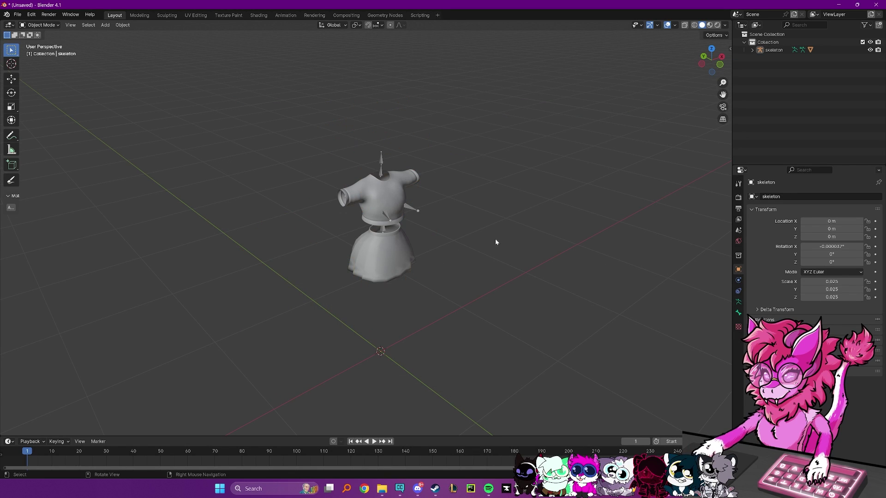
shift+middle_drag(492, 230, 445, 153)
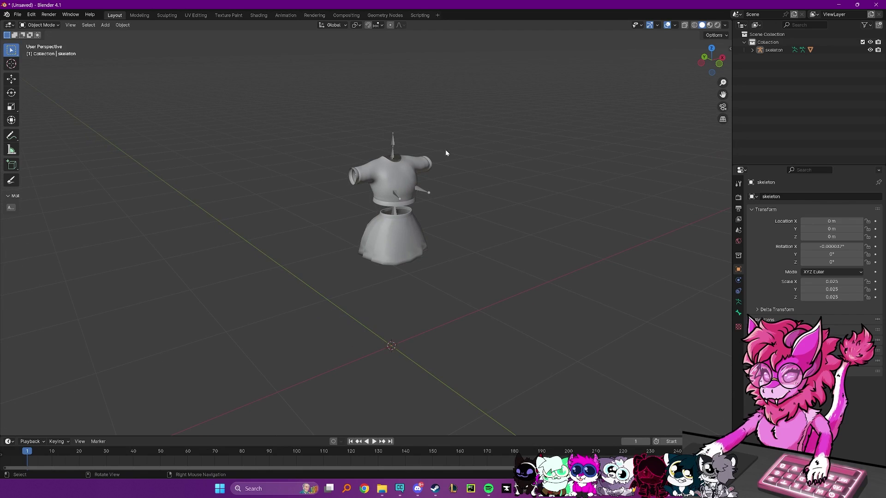
middle_drag(503, 186, 291, 169)
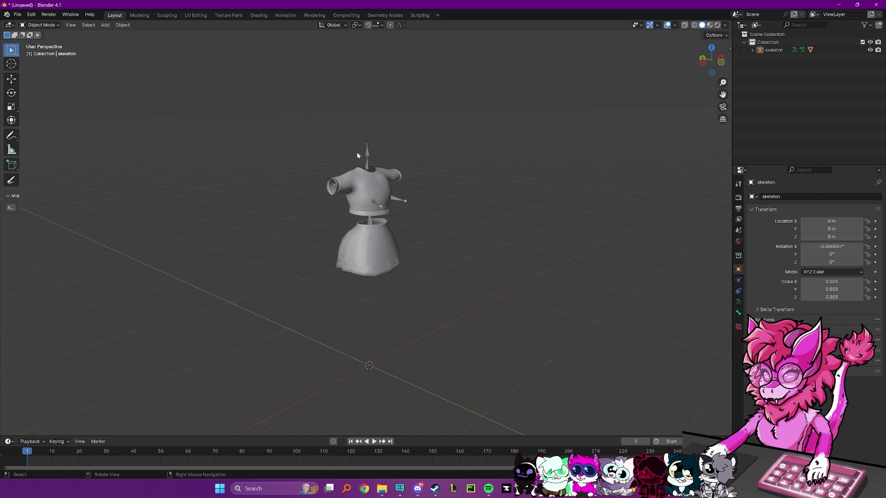
Step: Set up an FBX export with X Axis as primary bone axis, Y Axis as secondary bone axis and Add Leaf Bones off
click(18, 15)
mouse_move(30, 133)
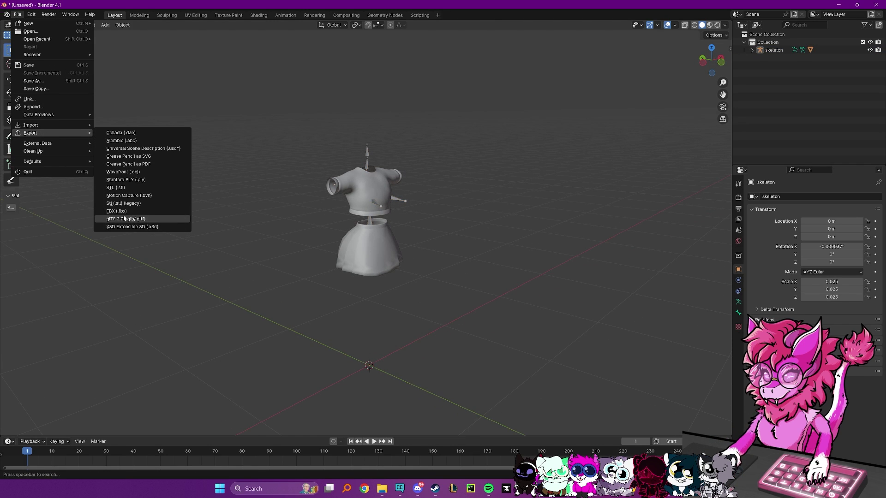
click(118, 211)
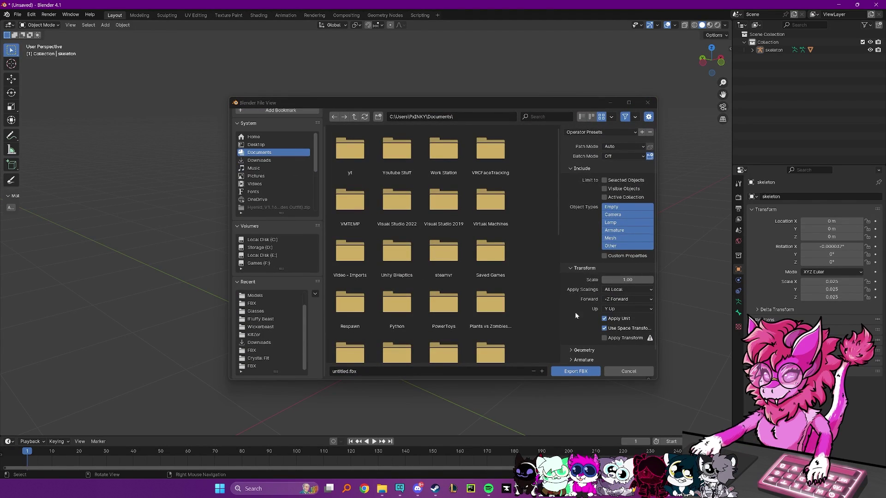
scroll(596, 342, down, 1)
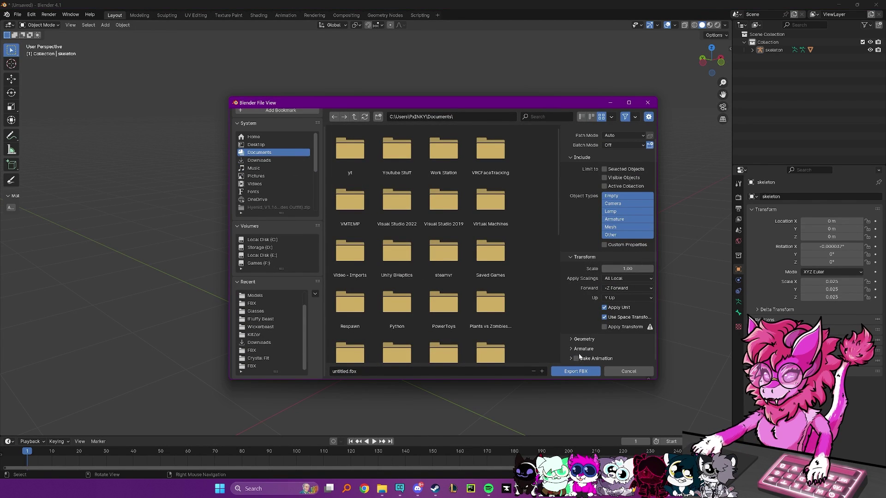
click(582, 350)
scroll(577, 322, down, 5)
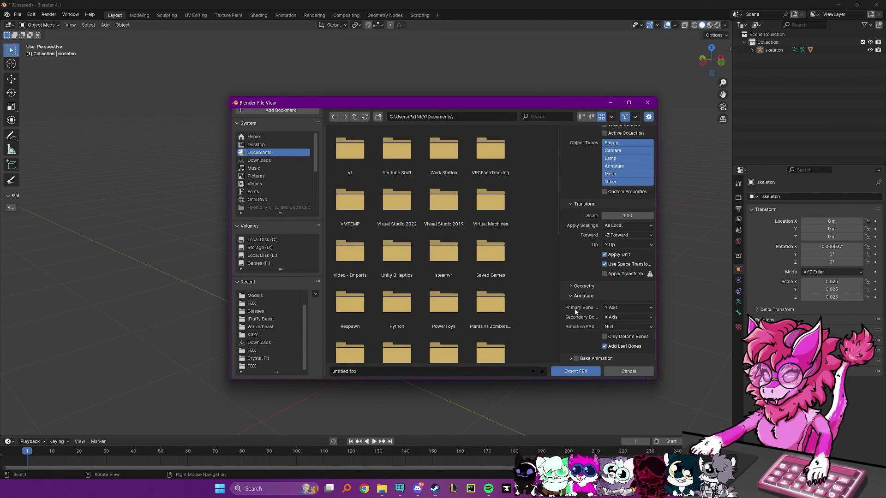
click(613, 309)
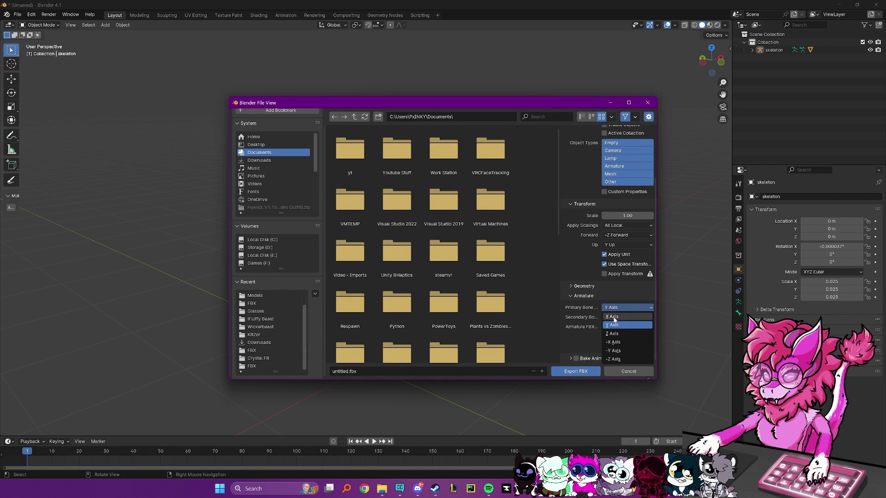
click(612, 316)
click(612, 318)
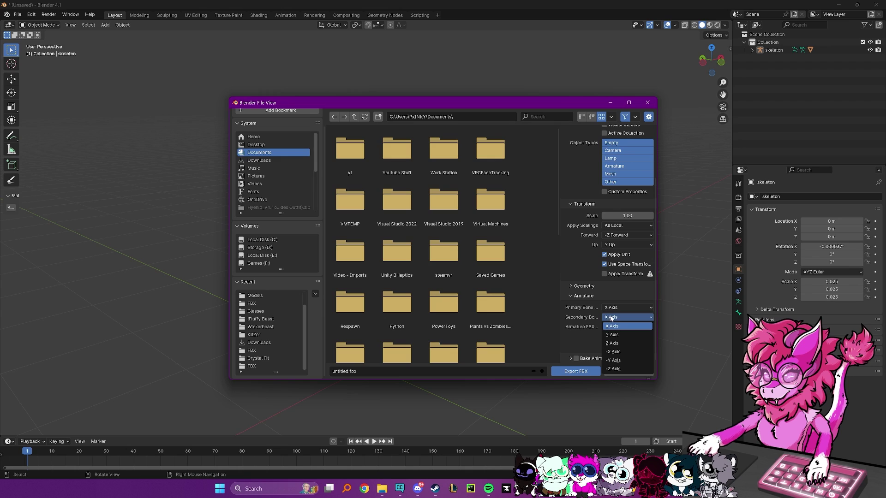
click(612, 334)
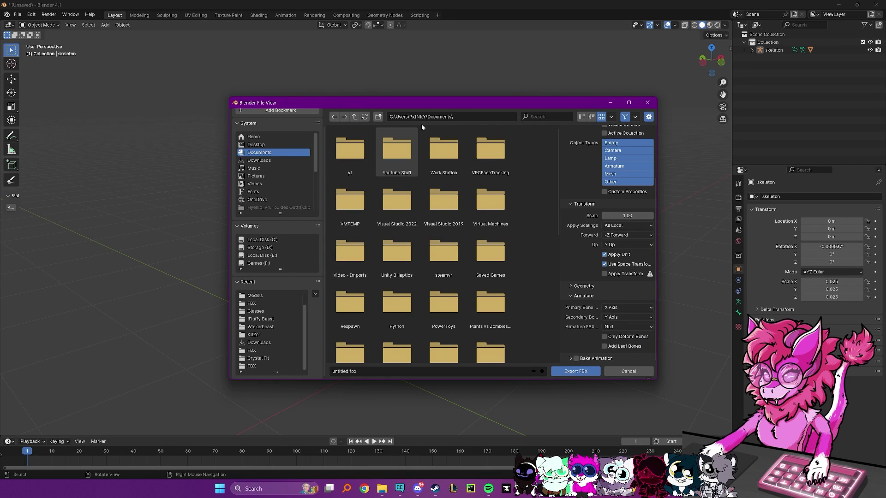
Step: Export the outfit to the copied NovaFemboy/FBX folder, overwriting Novabeast Femboy Outfit.fbx
click(433, 118)
key(ctrl+v)
key(Return)
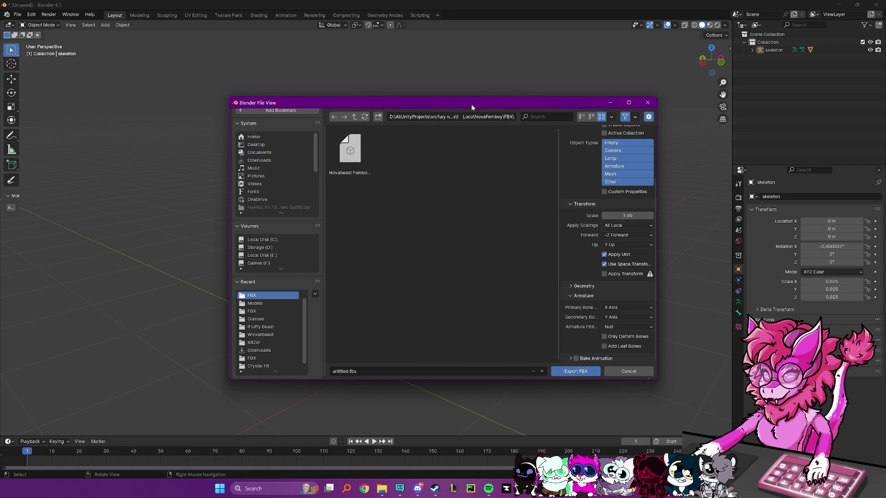
click(349, 151)
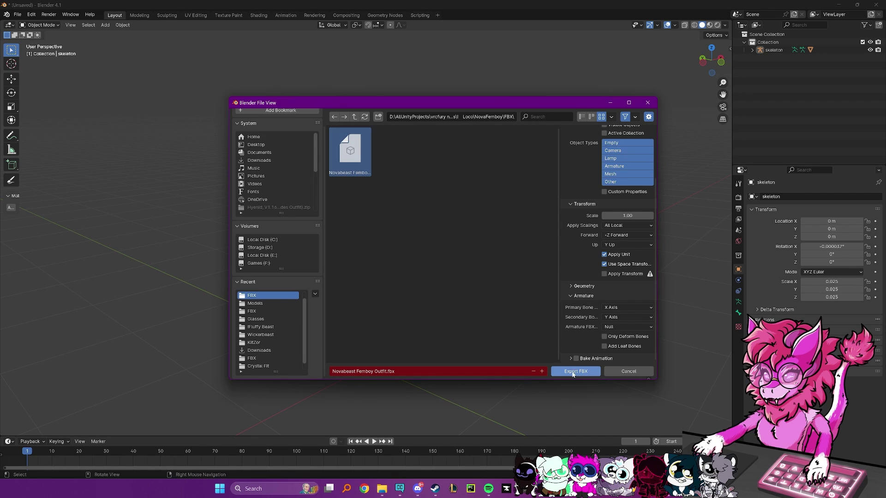
click(575, 372)
Step: Switch to Unity, reopen the NovaFemboy/FBX folder and add the re-exported Novabeast Femboy Outfit to the scene
key(alt+Tab)
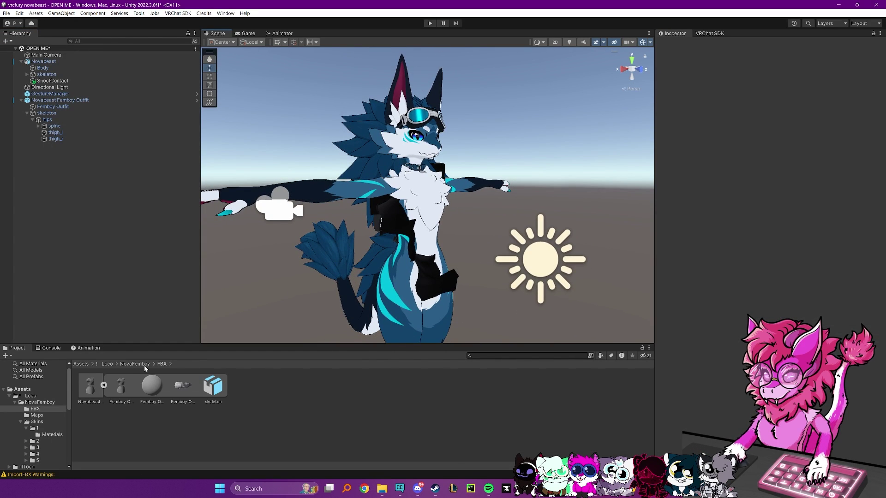
click(124, 364)
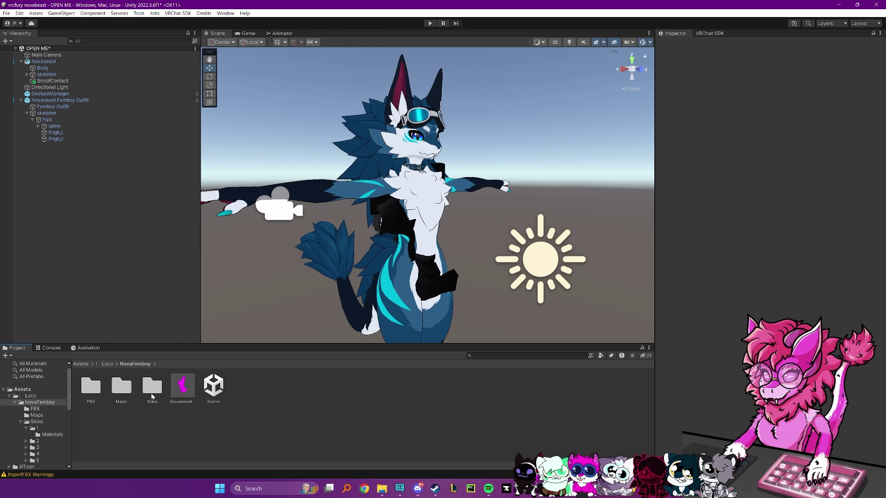
double_click(94, 392)
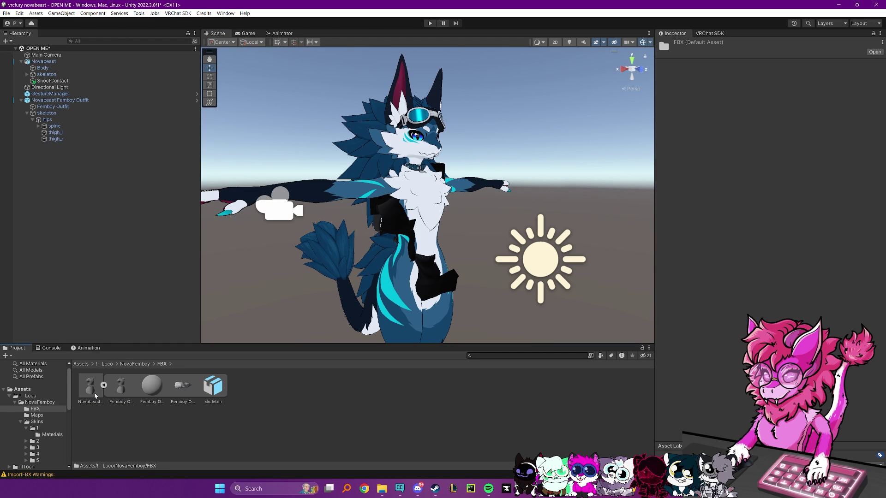
drag(50, 225, 69, 174)
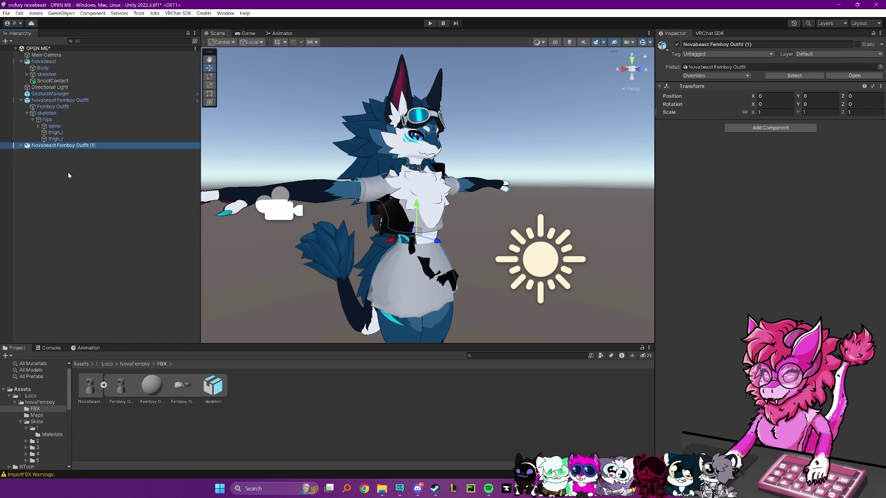
Step: Delete the old outfit from the scene and rename the re-imported one Novabeast Femboy Outfit
key(Delete)
click(40, 101)
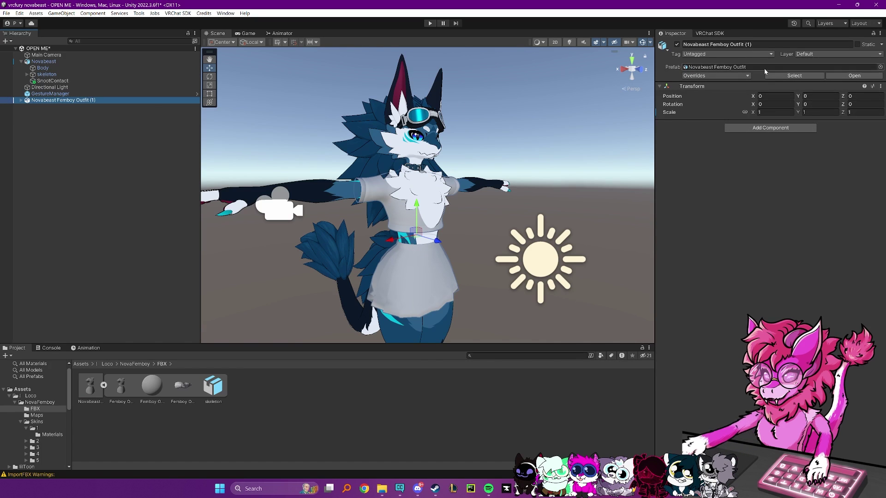
click(751, 45)
click(755, 45)
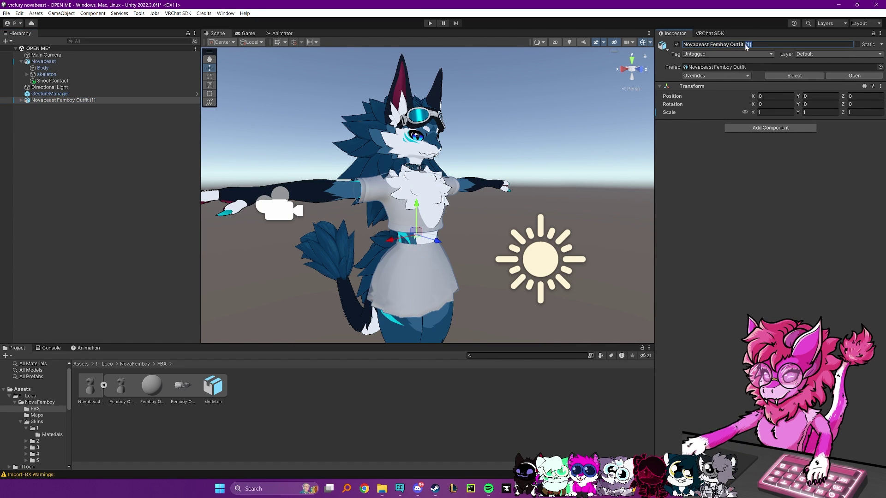
key(BackSpace)
key(Return)
Step: Apply the Femboy Outfit material from the NovaFemboy/Skins/1/Materials folder to the outfit in the scene
click(135, 364)
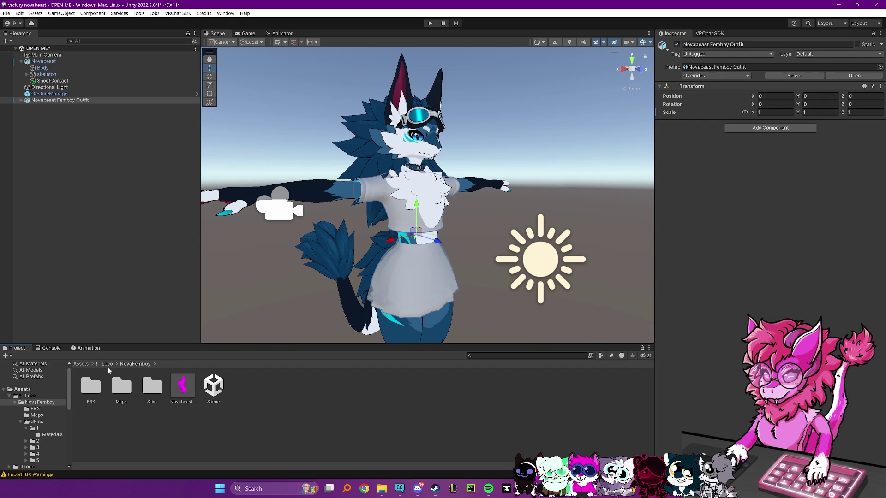
click(122, 388)
double_click(151, 388)
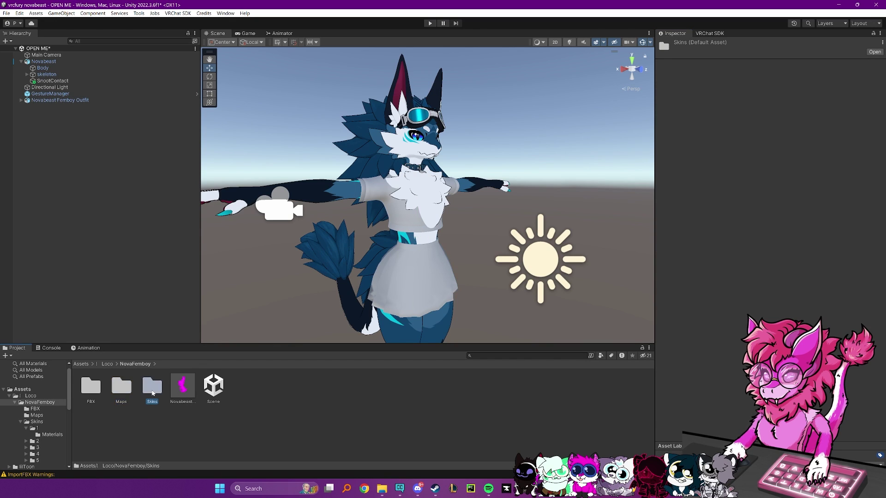
double_click(91, 388)
click(93, 392)
double_click(92, 390)
drag(90, 385, 413, 270)
click(427, 260)
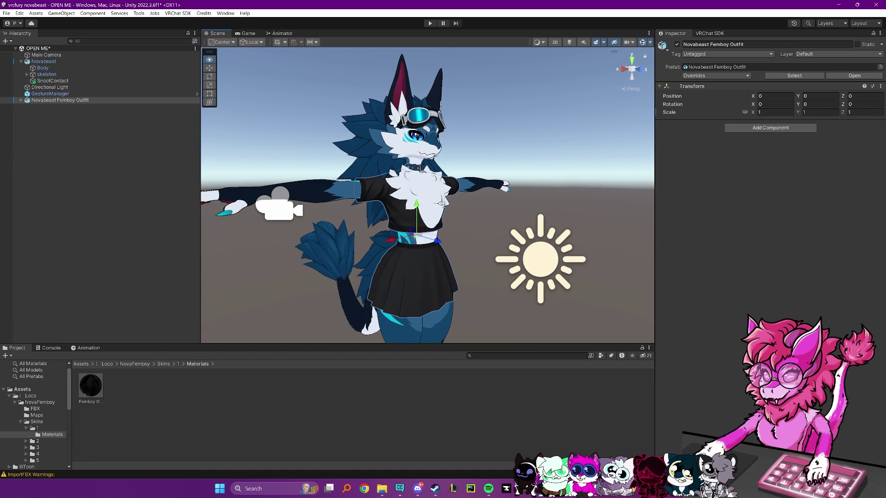
scroll(441, 204, up, 3)
Step: Add the VRCFury Armature Link and BlendShape Link components to Novabeast Femboy Outfit
click(21, 100)
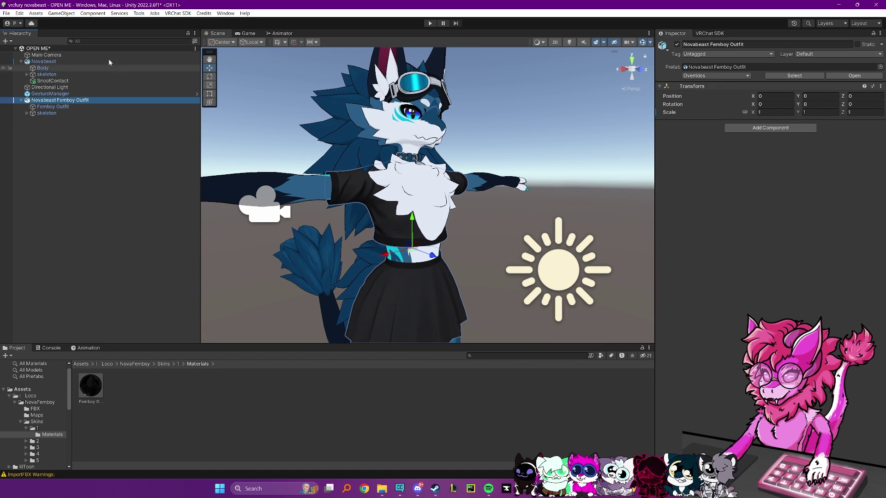
click(78, 209)
click(35, 100)
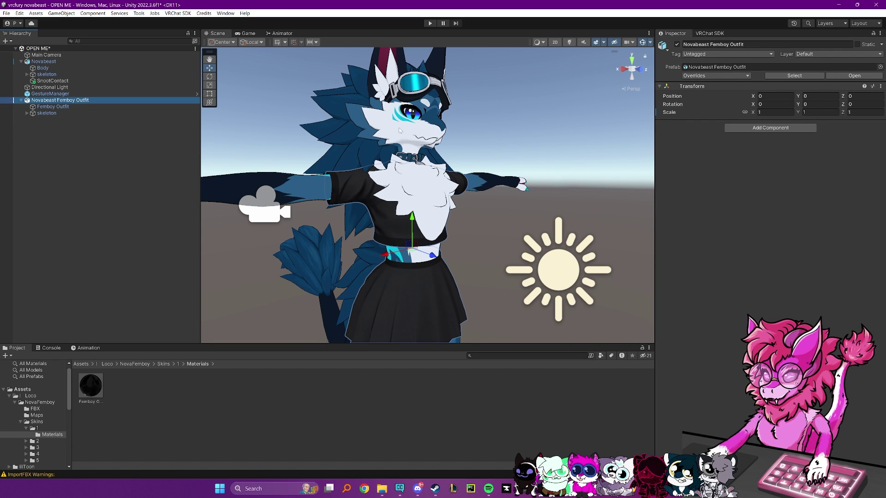
click(770, 128)
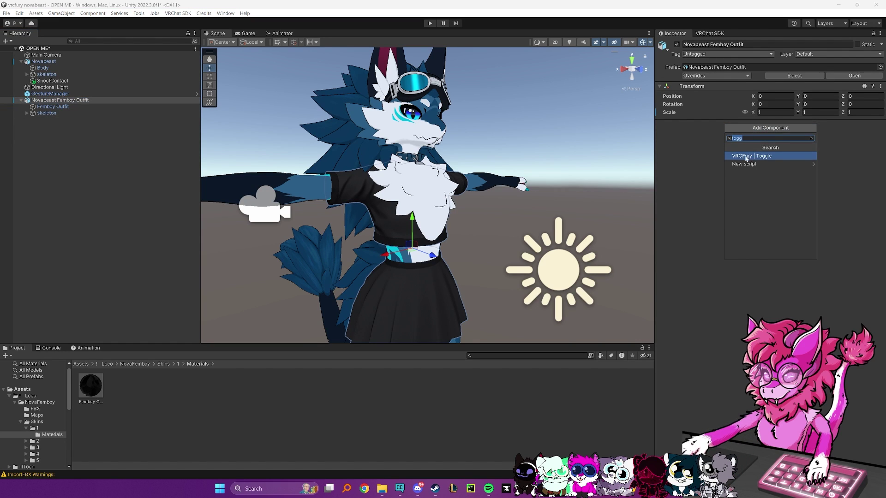
text(vrc)
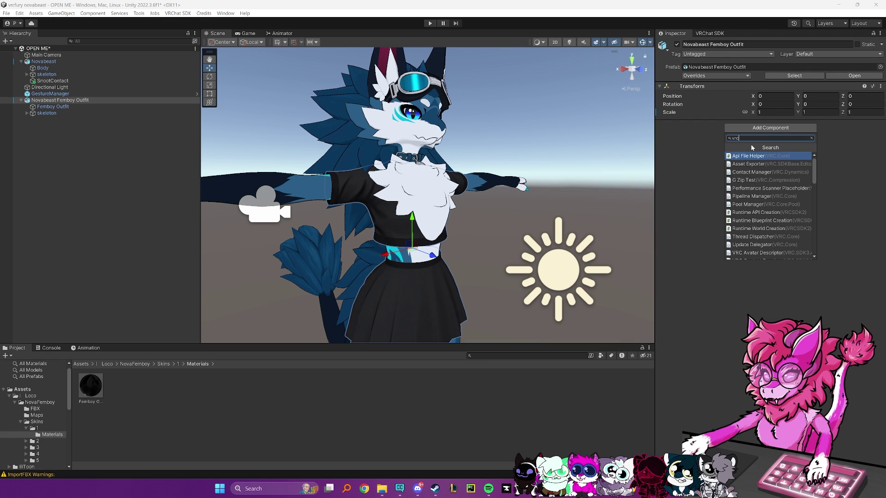
text(fury)
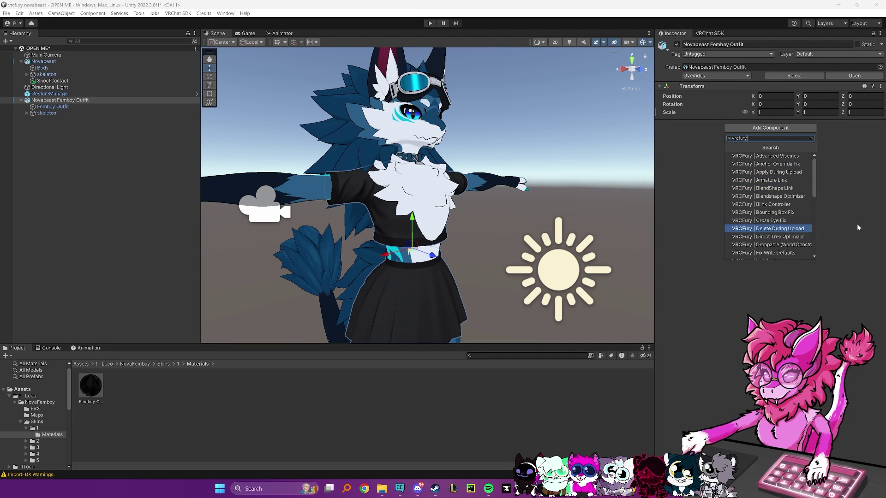
click(756, 180)
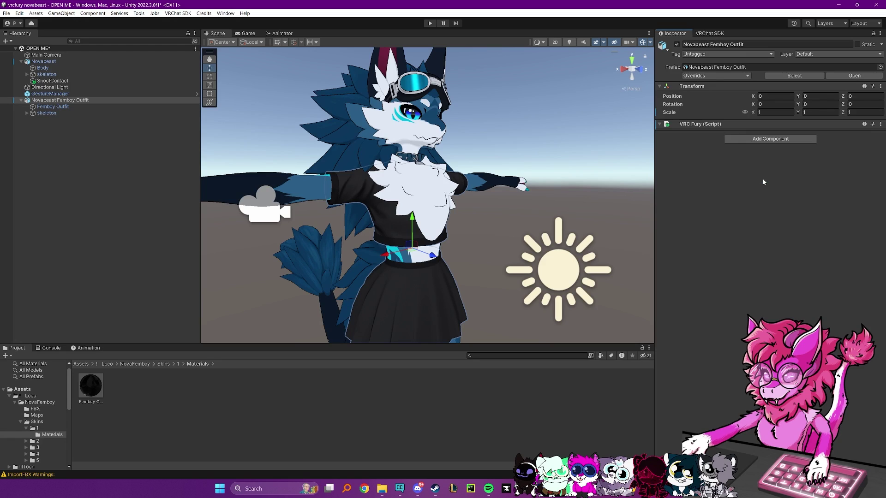
click(770, 237)
click(778, 298)
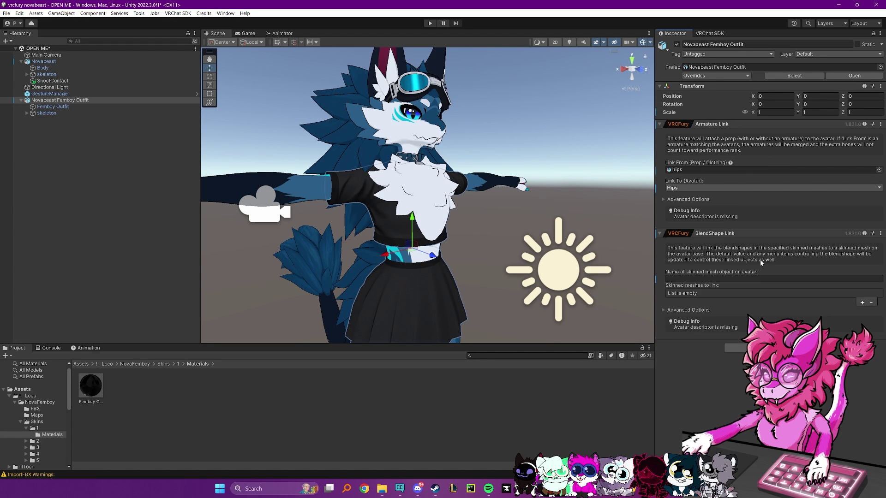
Step: Add a VRCFury Toggle component to Novabeast Femboy Outfit
click(735, 348)
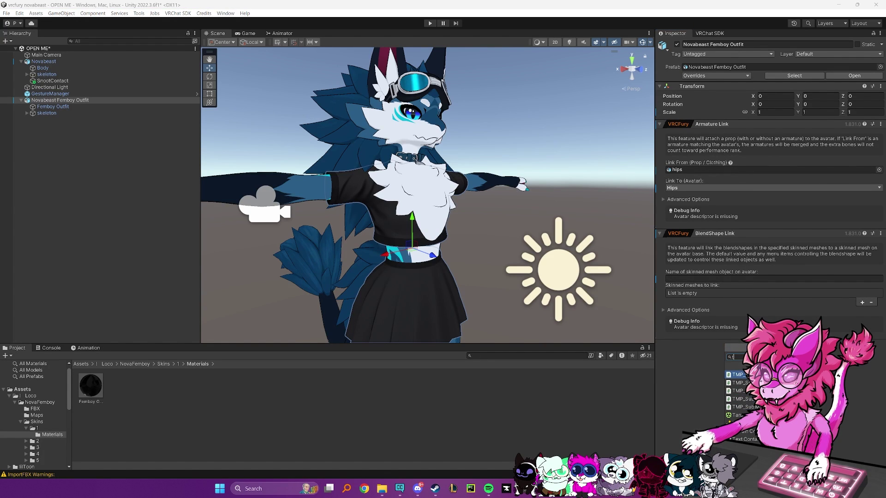
text(togg)
click(752, 374)
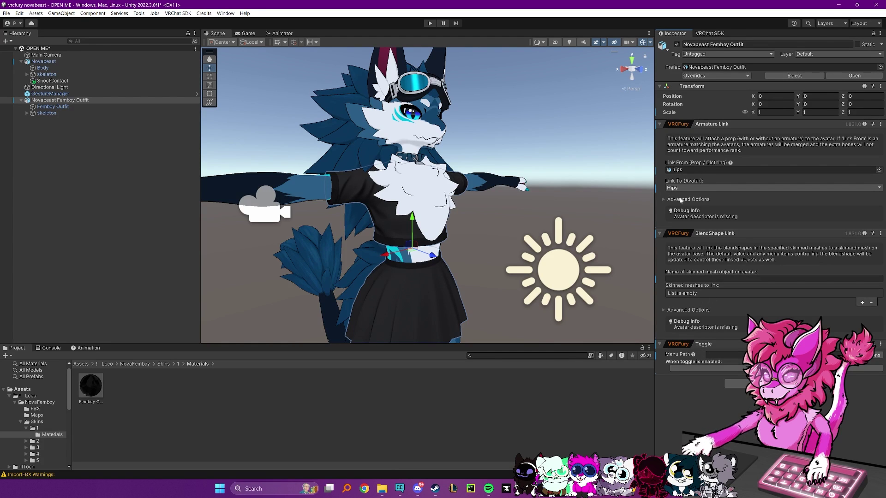
scroll(553, 200, down, 5)
scroll(387, 192, up, 3)
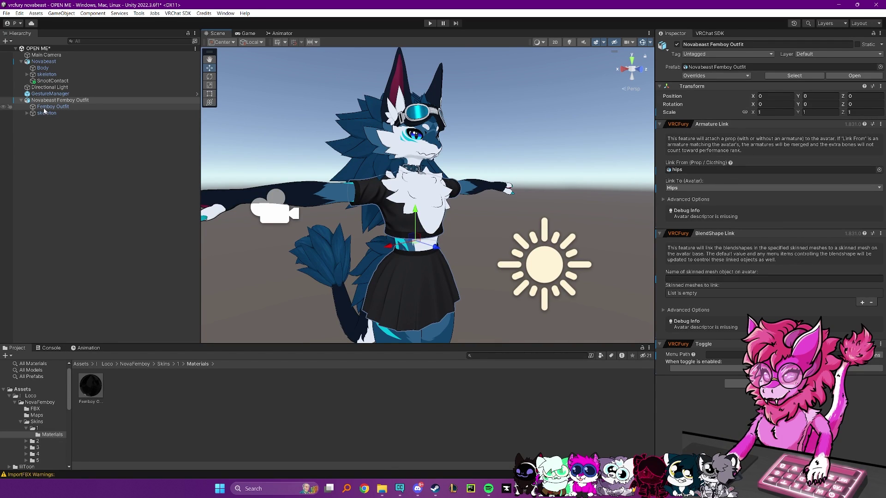
Step: Set the Armature Link to link from the outfit skeleton's hips bone to the avatar's Hips
click(27, 113)
drag(42, 119, 682, 171)
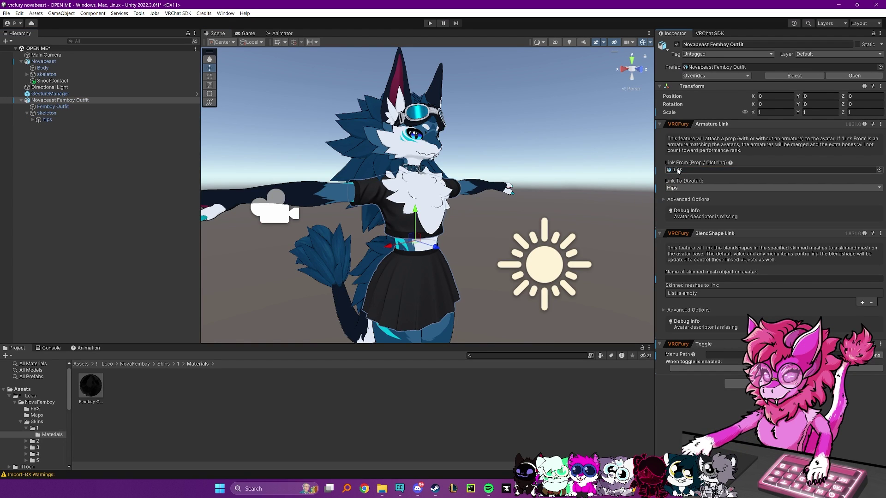
click(11, 120)
click(58, 101)
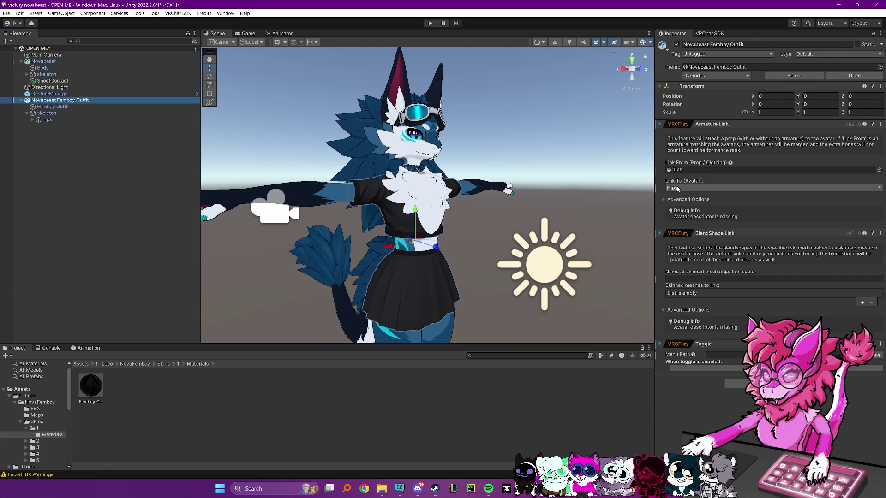
click(685, 188)
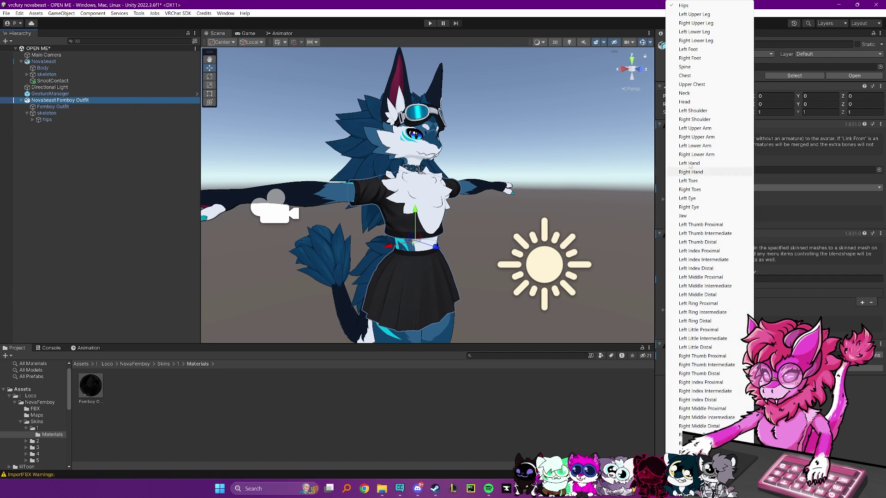
click(690, 6)
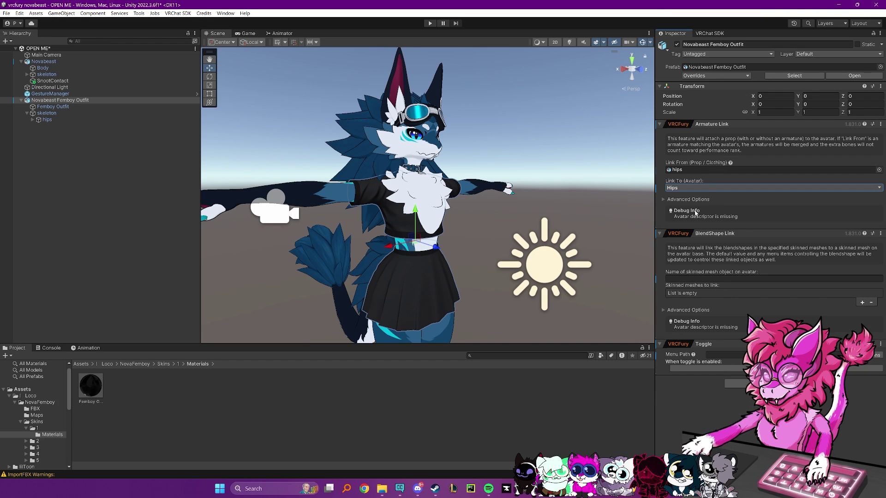
Step: Examine the Armature Link's advanced options and its Link Mode choices, then collapse the component
click(664, 200)
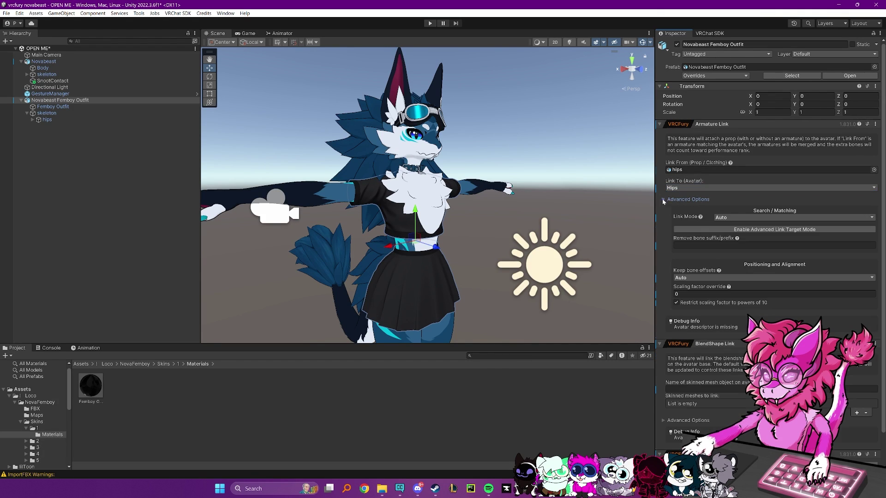
click(728, 220)
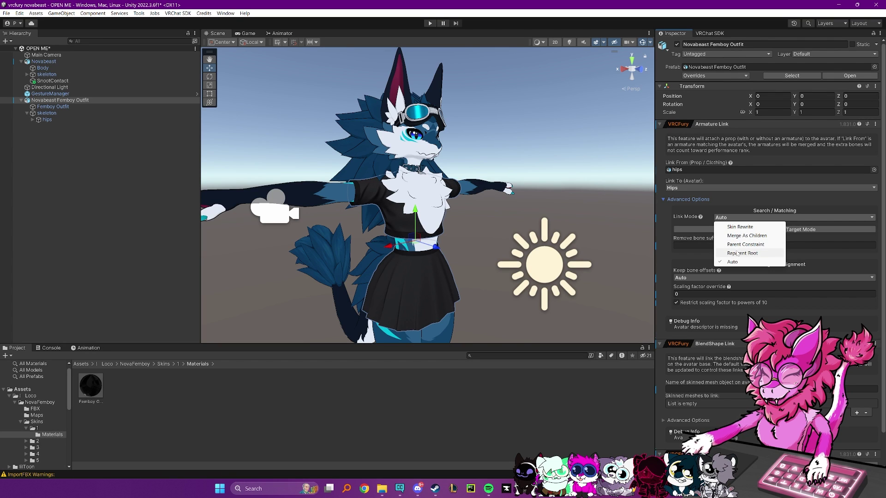
click(797, 188)
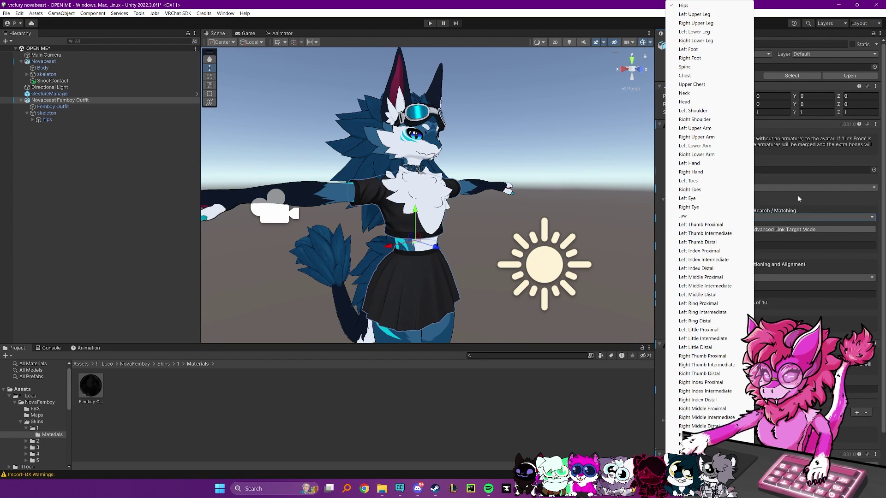
click(797, 196)
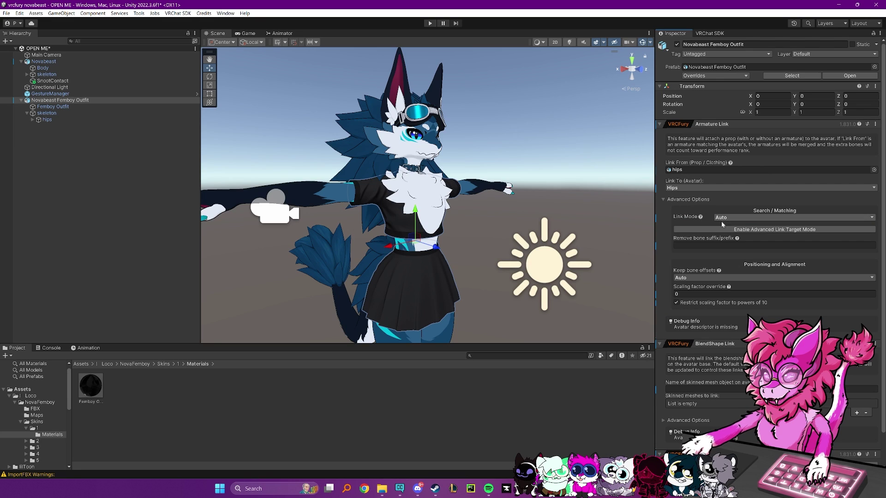
click(671, 200)
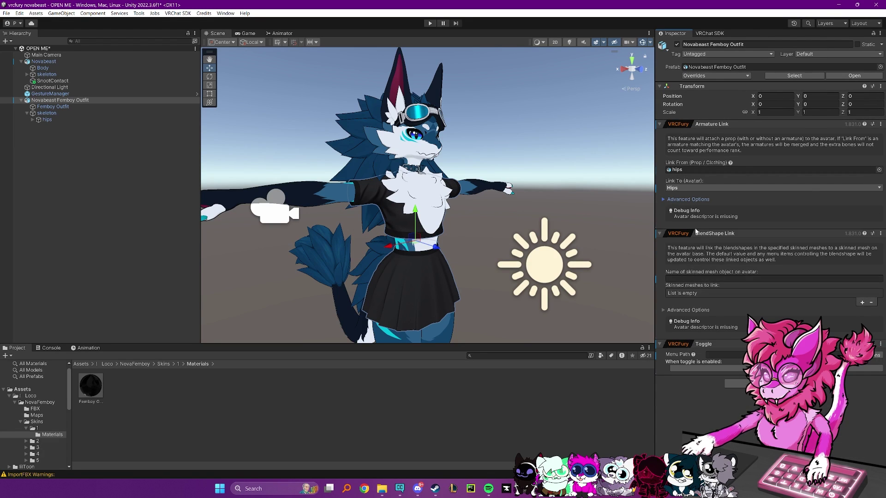
click(677, 125)
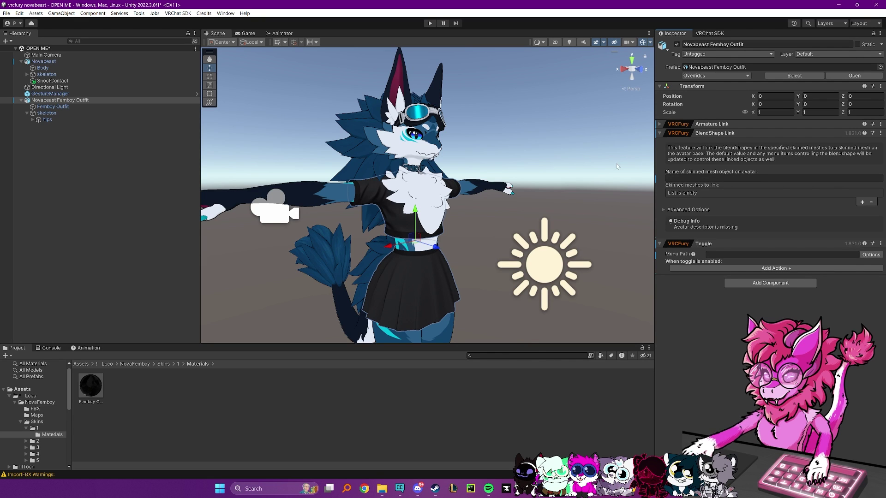
Step: Copy the name of the avatar's Body mesh into the BlendShape Link's skinned mesh object name
click(43, 69)
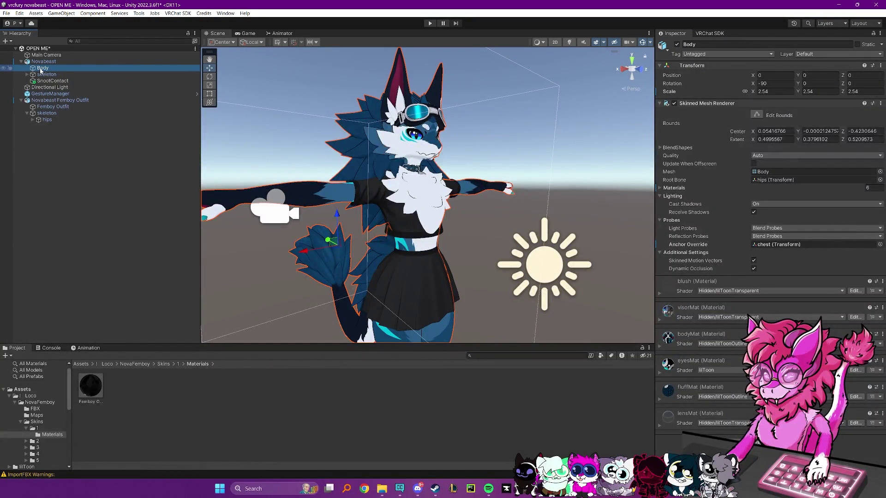
click(710, 44)
key(ctrl+c)
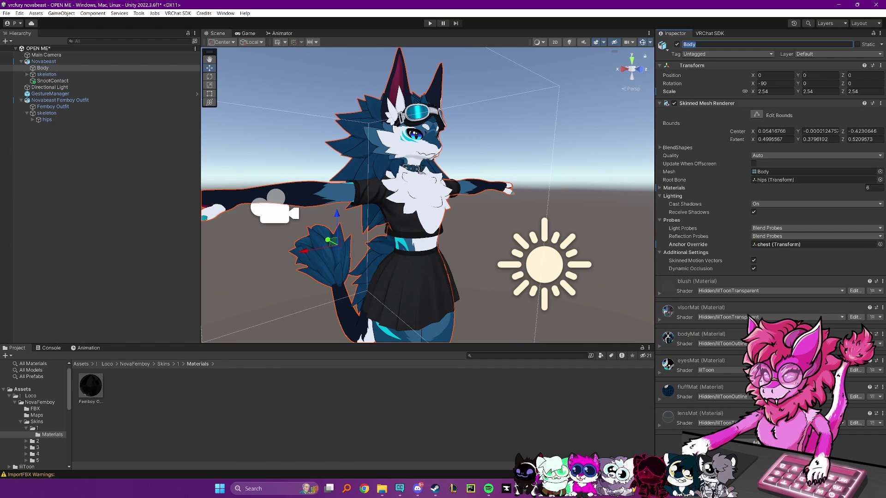
click(92, 100)
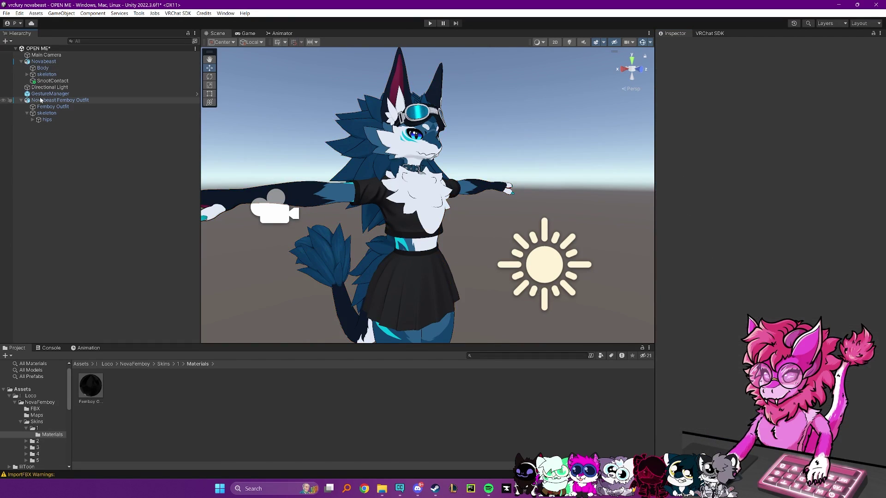
click(660, 133)
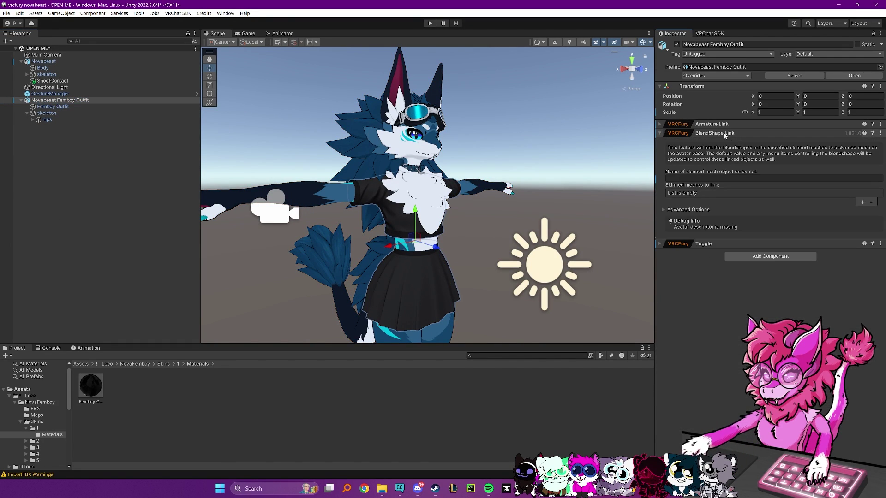
click(689, 179)
key(ctrl+v)
key(ctrl+b)
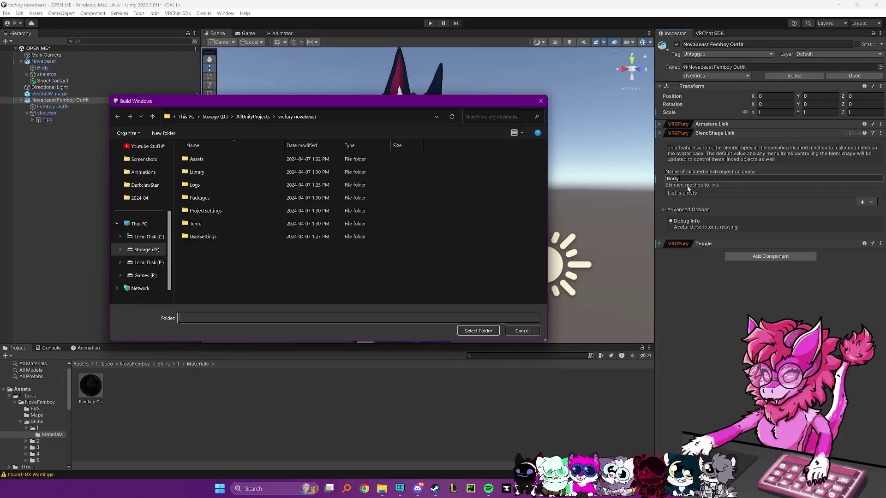
click(538, 102)
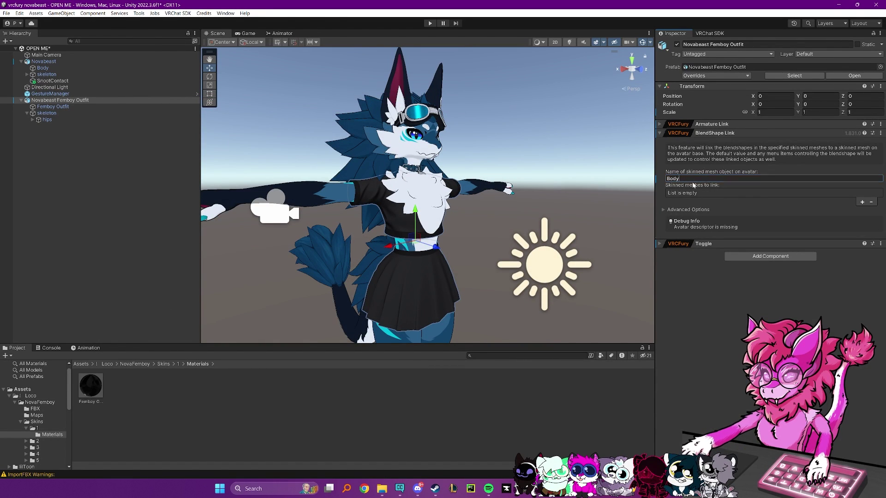
click(700, 186)
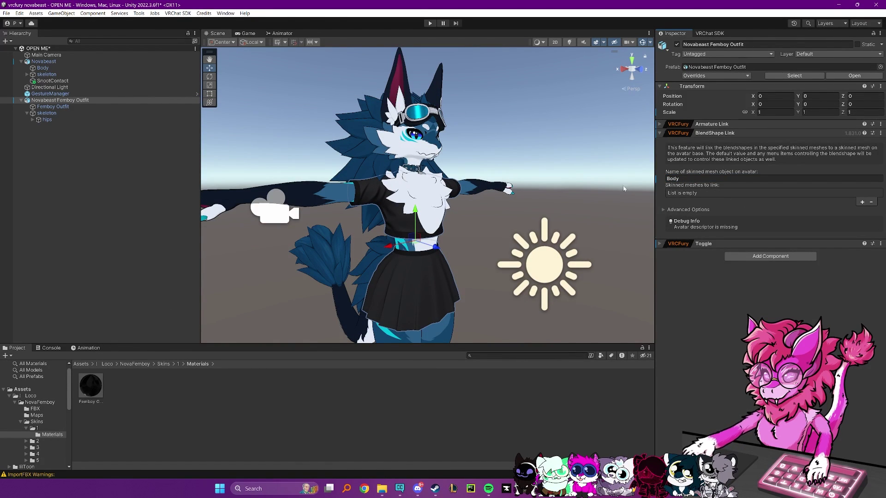
Step: Add the Femboy Outfit mesh to the BlendShape Link's skinned meshes and parent Novabeast Femboy Outfit under the Novabeast avatar
click(862, 202)
click(48, 108)
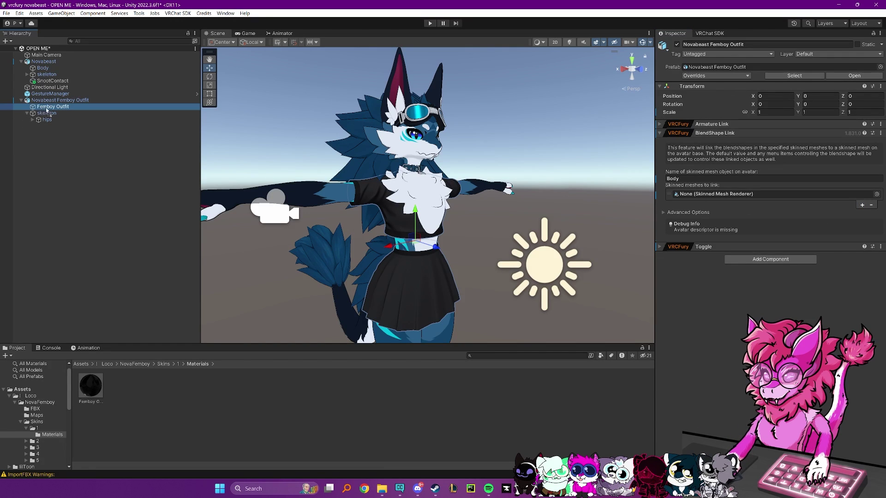
drag(48, 111, 694, 197)
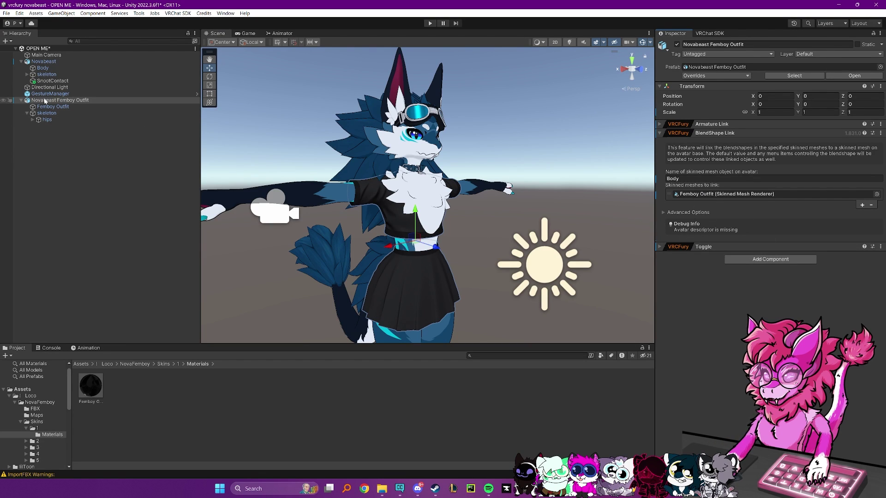
drag(34, 102, 35, 65)
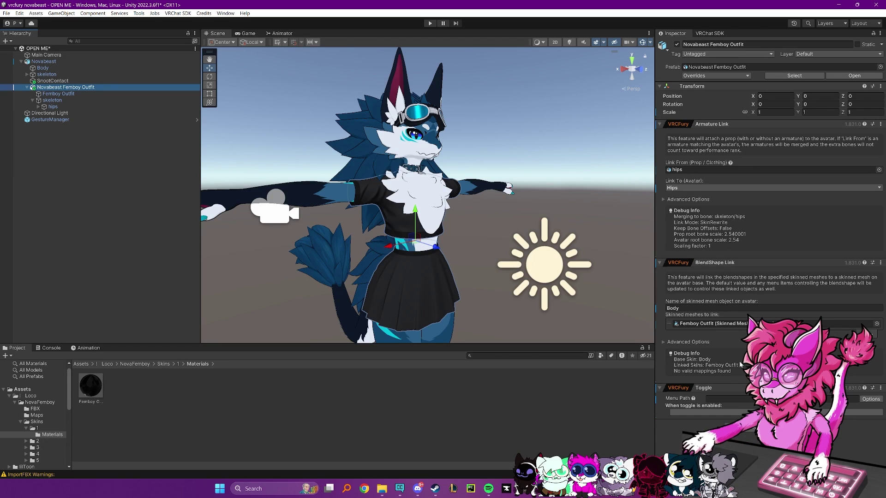
Step: Compare the blendshape names on the Femboy Outfit mesh with those on the avatar's Body mesh
click(673, 373)
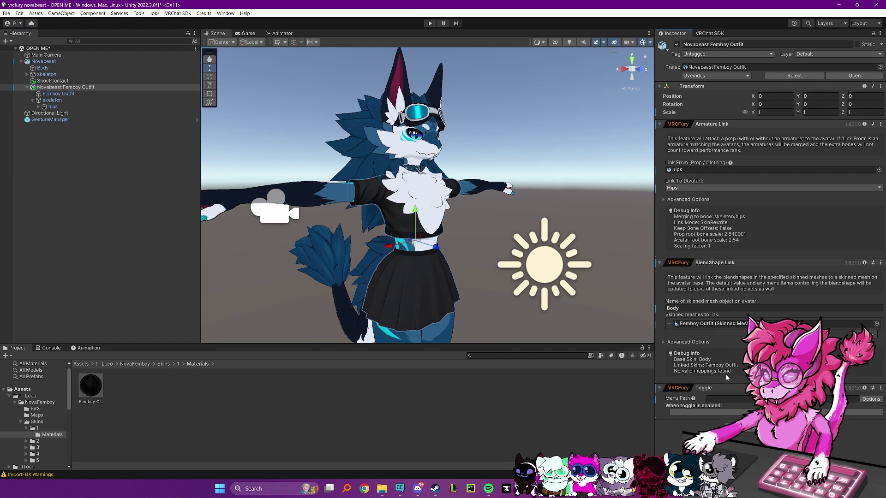
click(58, 94)
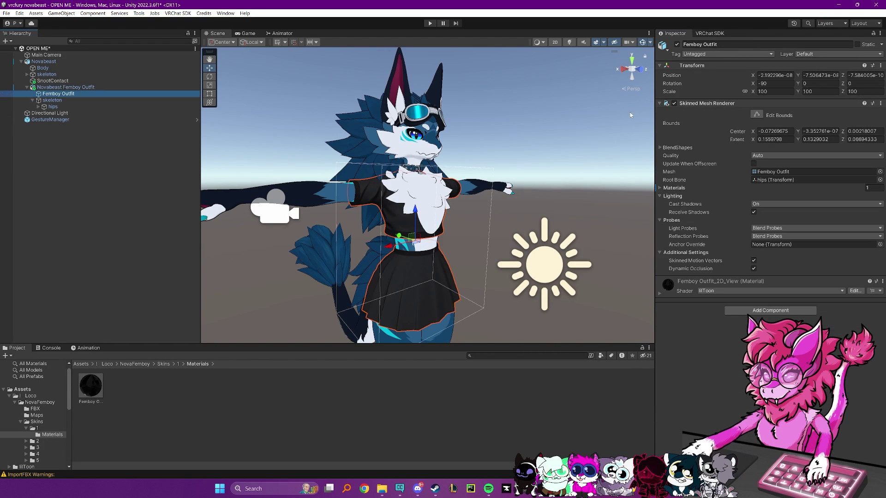
click(661, 148)
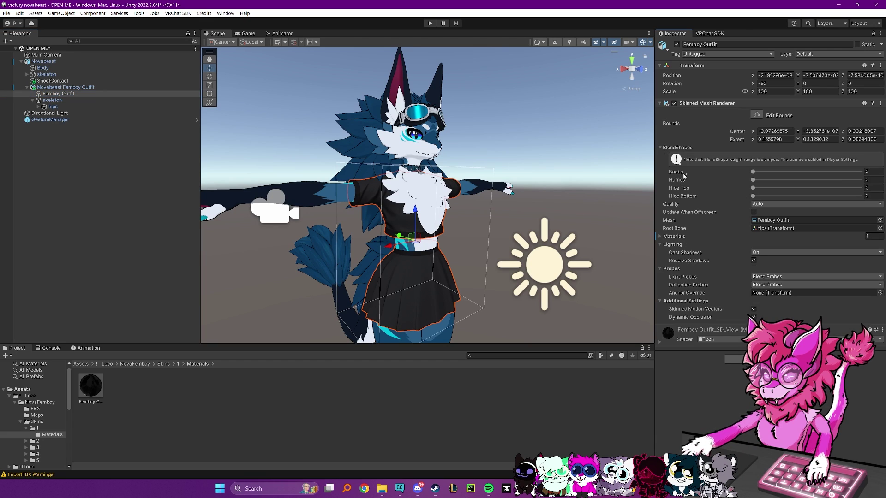
mouse_move(753, 172)
mouse_down()
mouse_move(809, 164)
mouse_move(860, 171)
mouse_move(753, 171)
mouse_up()
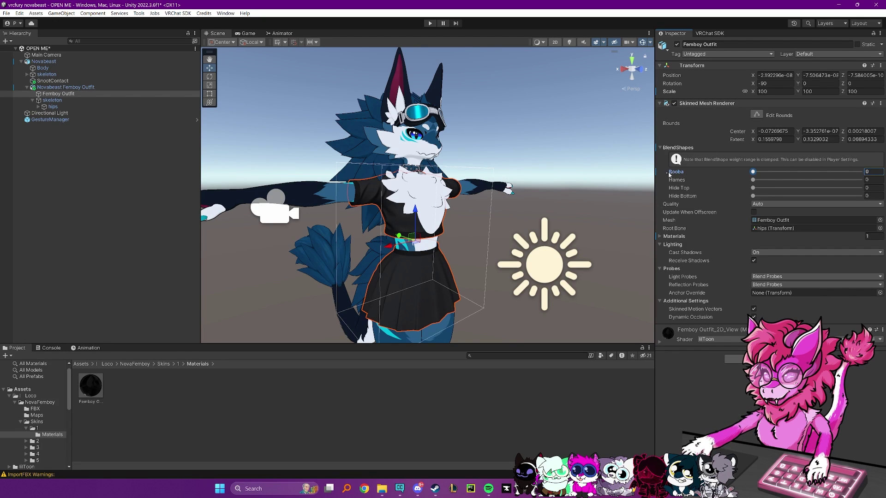
click(41, 68)
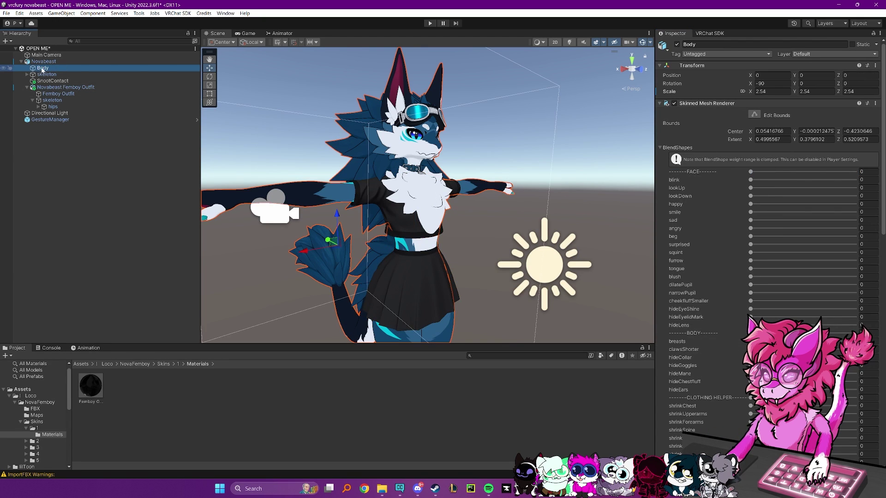
scroll(724, 196, down, 5)
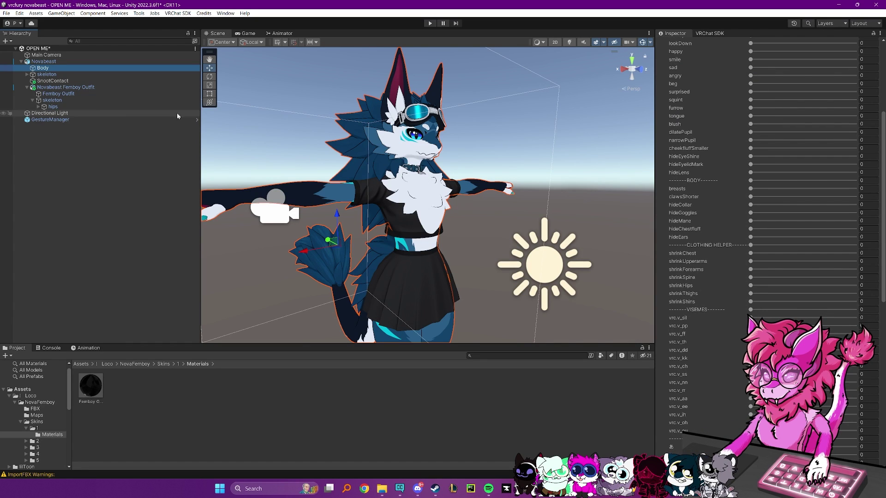
click(50, 93)
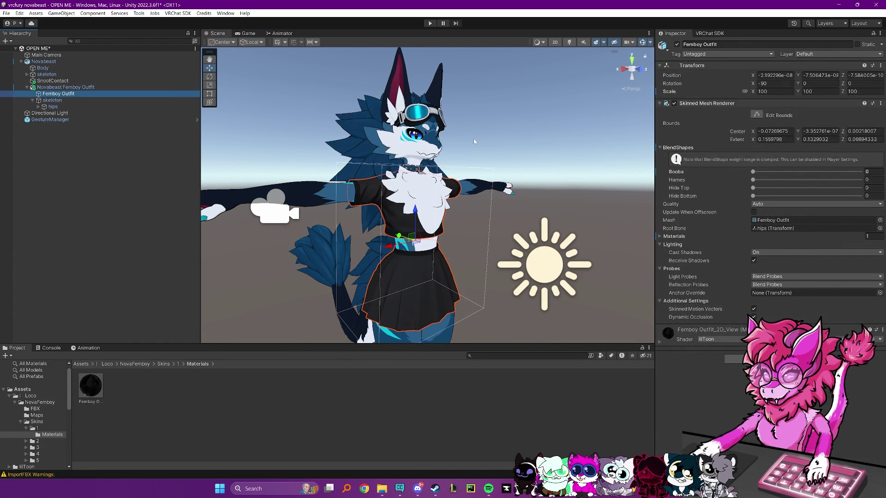
Step: Add an additional linked blendshape to the outfit's BlendShape Link, mapping breasts on the base to Booba on the outfit
click(55, 88)
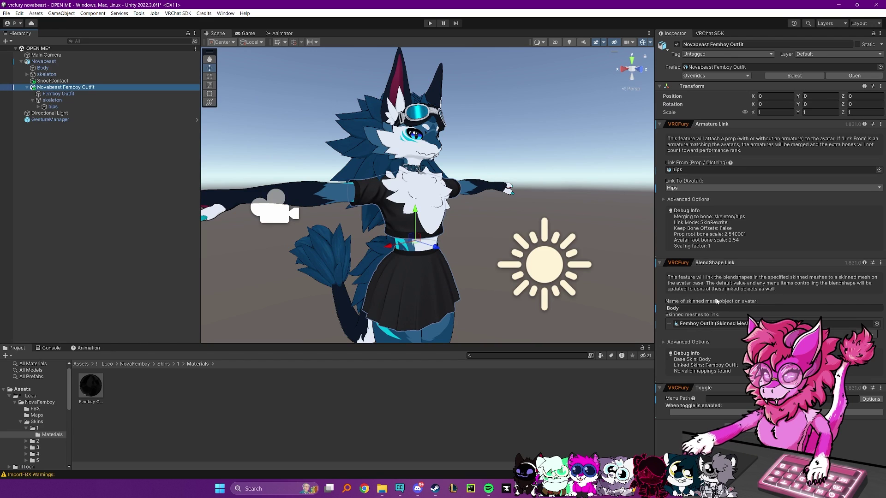
click(670, 342)
scroll(683, 350, down, 2)
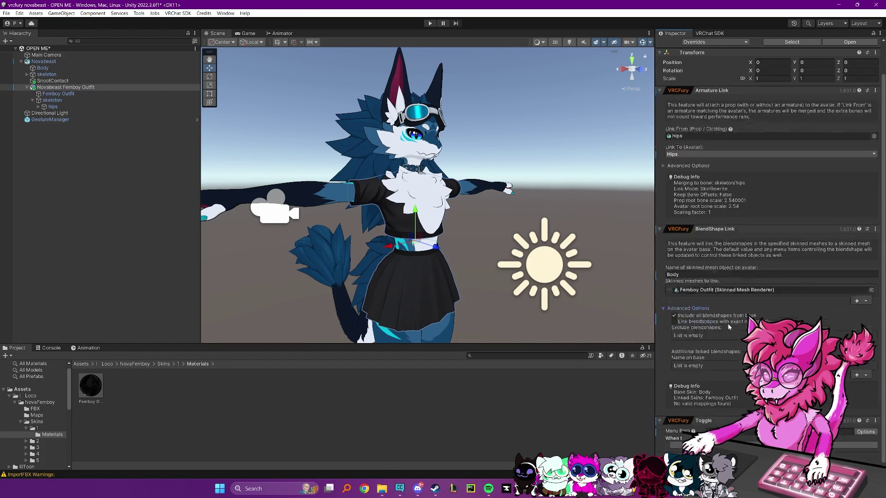
click(857, 375)
click(707, 367)
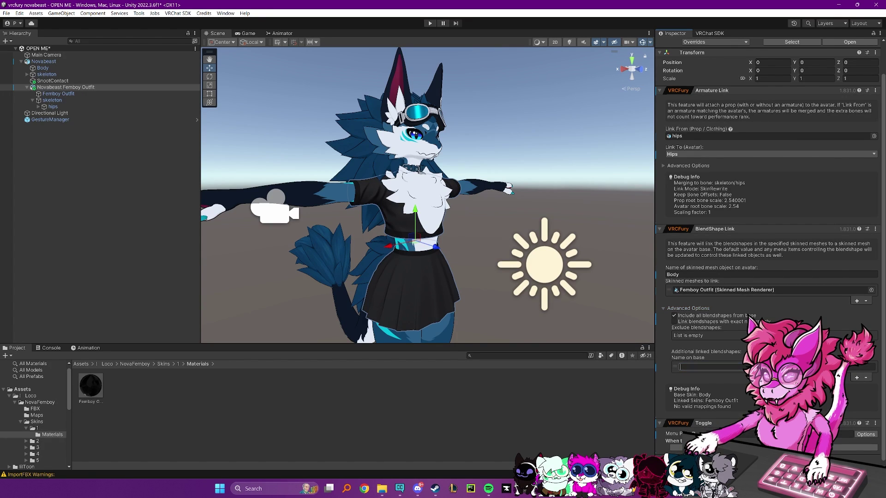
text(breasts)
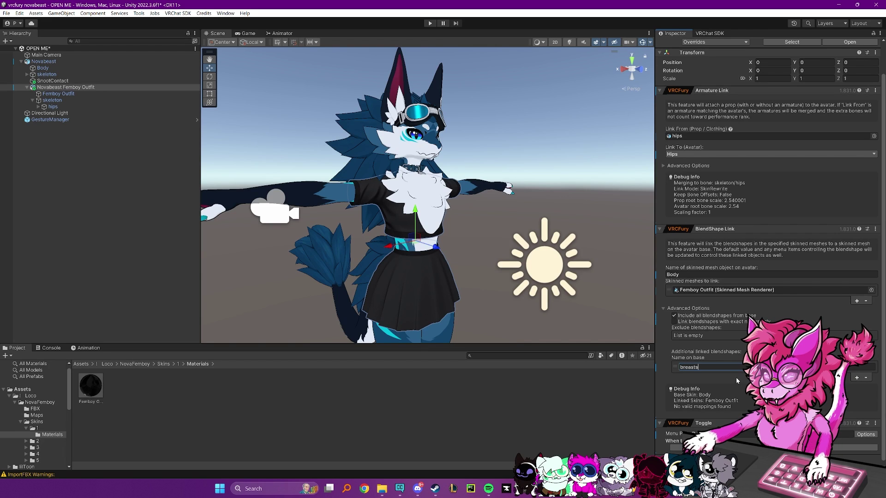
key(Return)
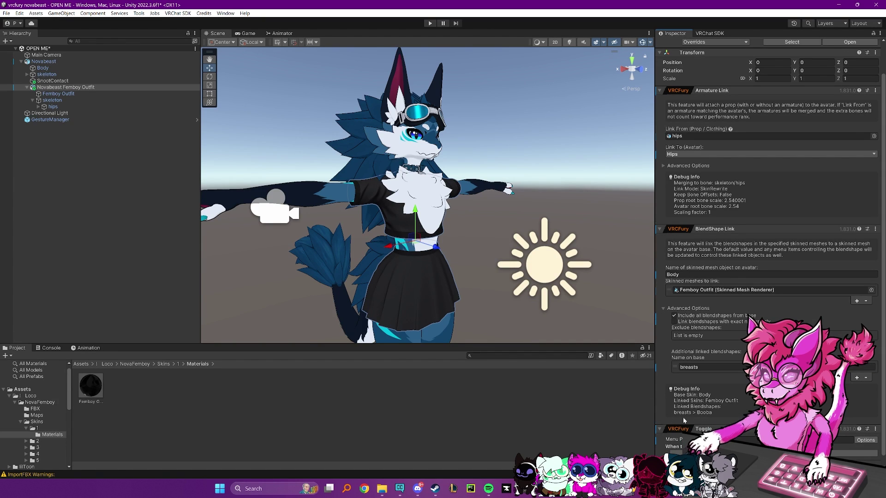
Step: Set the Toggle's menu path to Clothing/Femboy Clothing and give it an Object Toggle action that turns on Femboy Outfit
scroll(684, 390, down, 1)
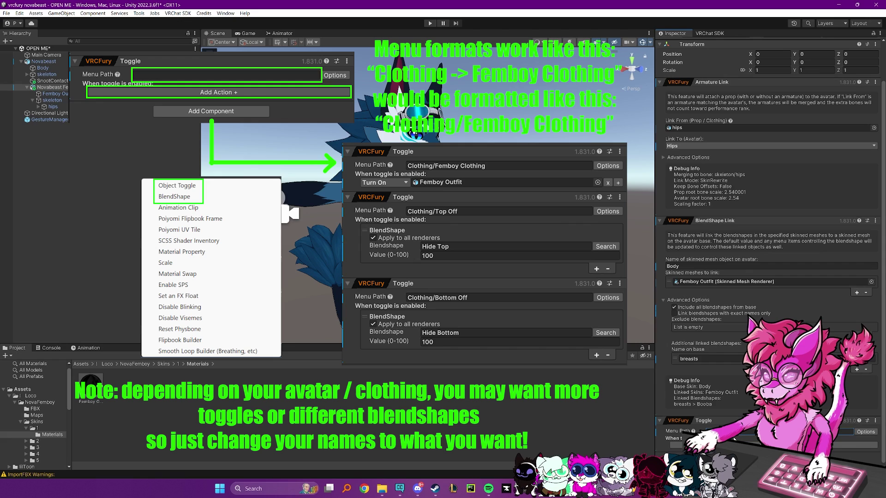
text(y clo)
key(Return)
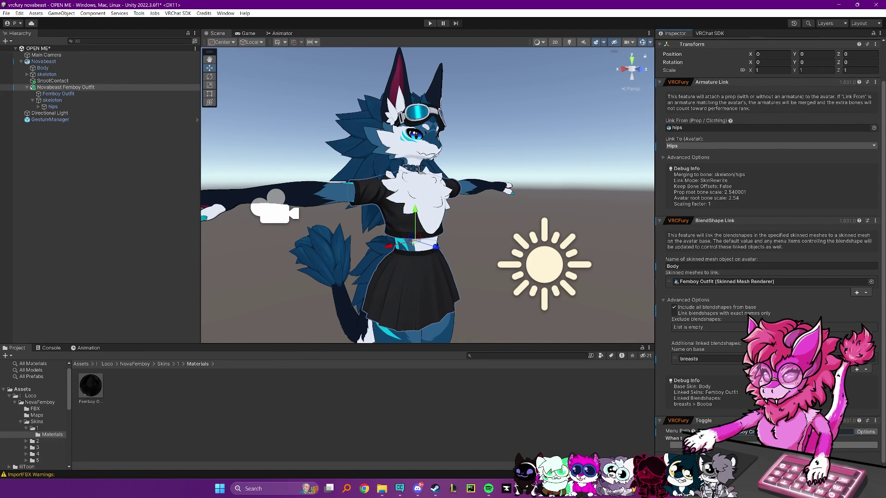
click(765, 446)
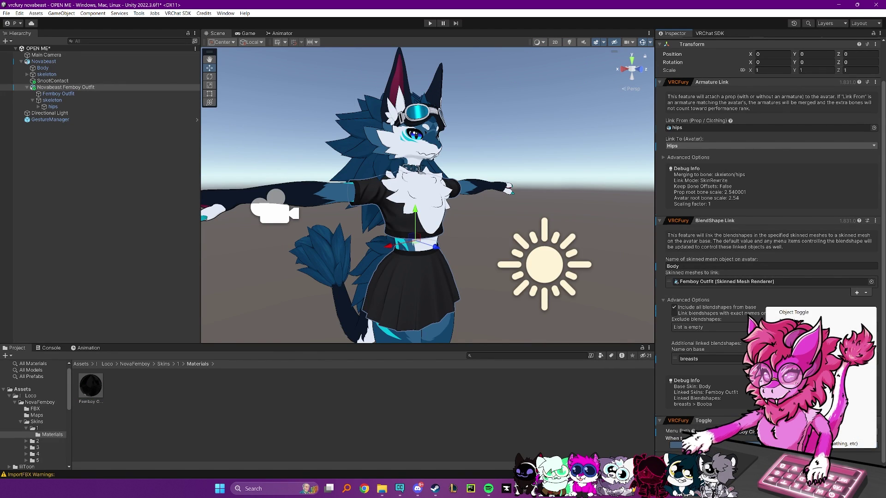
click(794, 312)
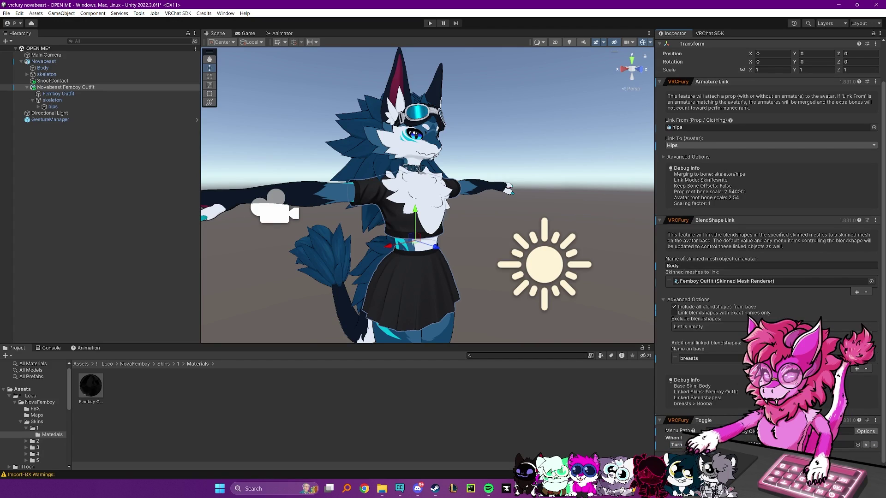
drag(55, 94, 787, 445)
Step: Copy the Toggle component and paste it as new twice on Novabeast Femboy Outfit, making three toggles
click(875, 421)
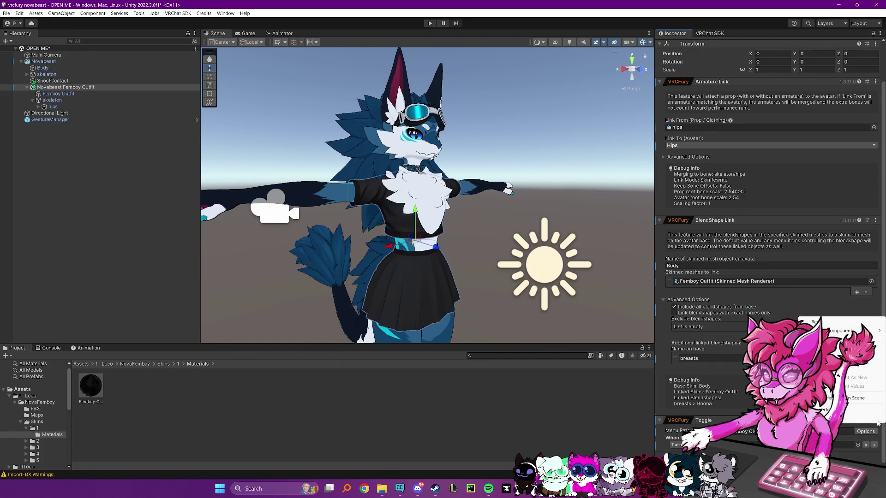
click(876, 421)
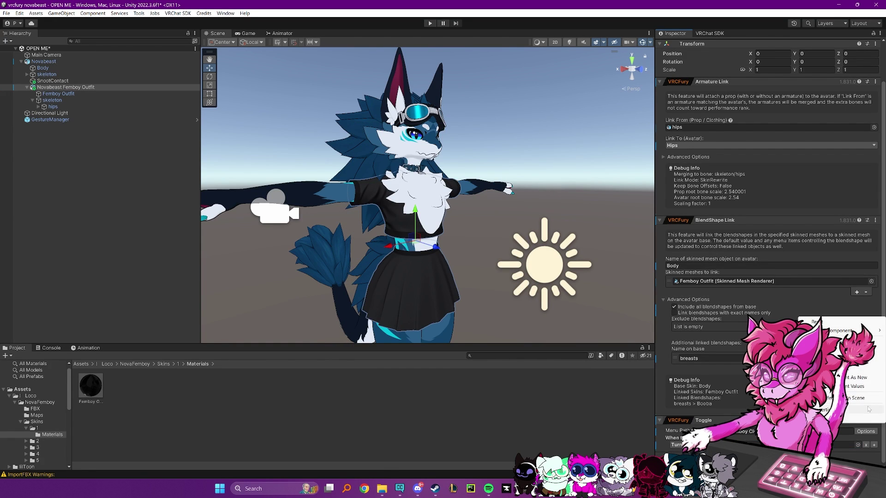
click(847, 378)
click(874, 394)
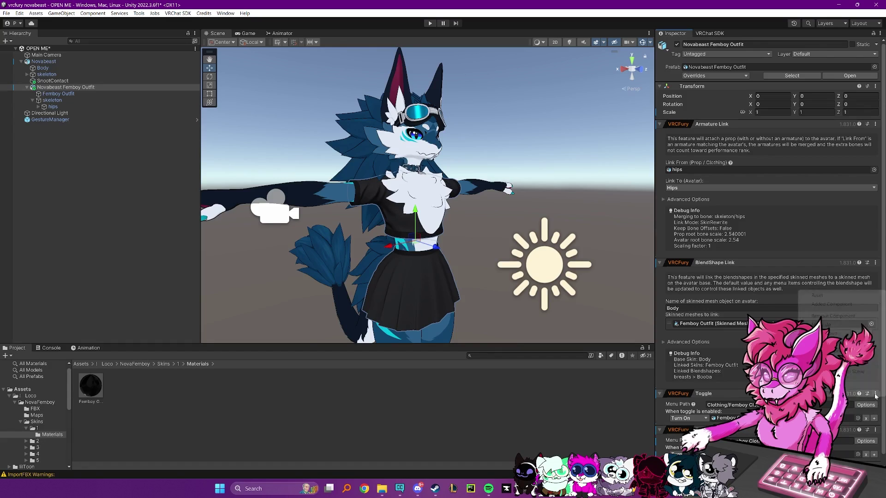
click(872, 392)
click(305, 152)
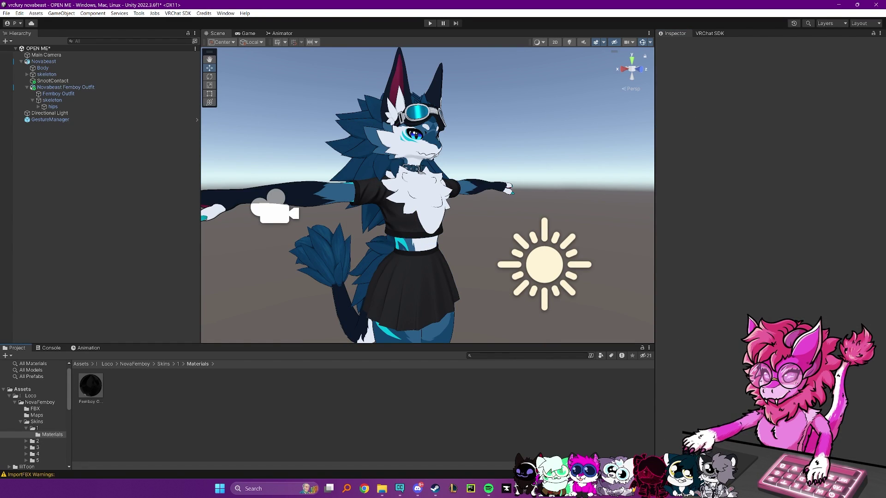
click(60, 87)
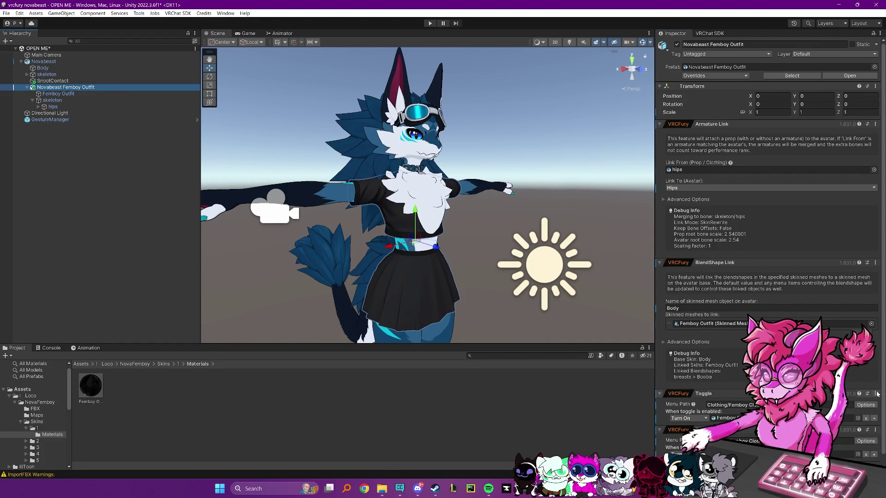
click(874, 393)
click(847, 351)
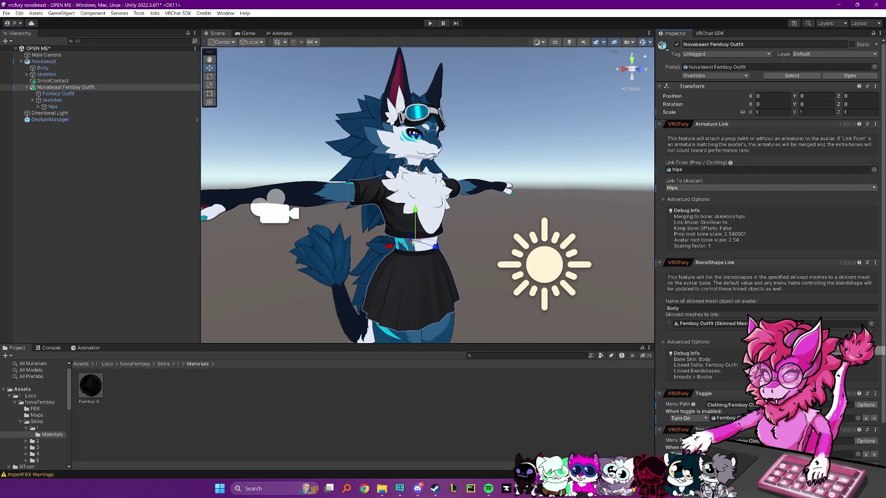
Step: Set the menu paths of the second and third toggles to Clothing/Top Off and Clothing/Bottom Off
scroll(847, 351, down, 2)
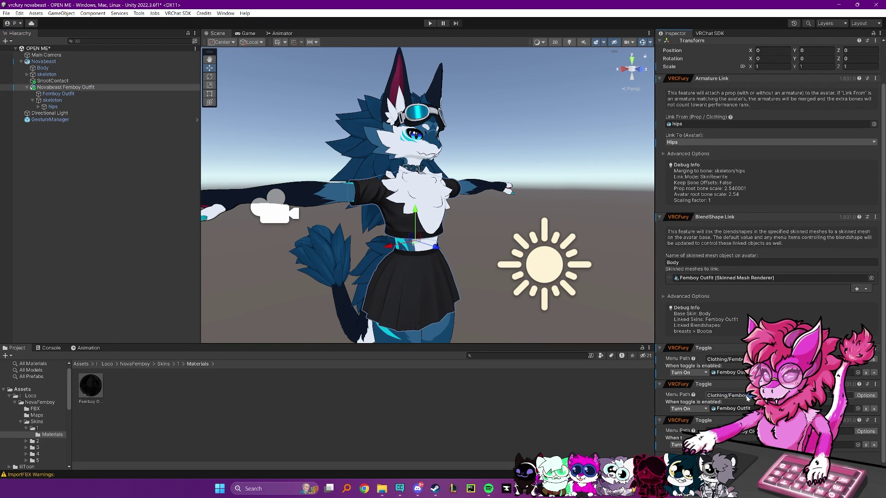
text(T)
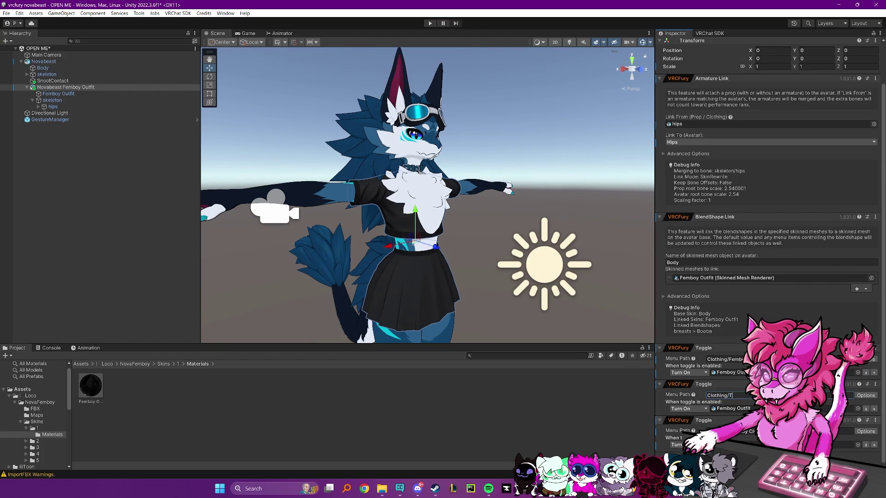
text(op)
text( Out)
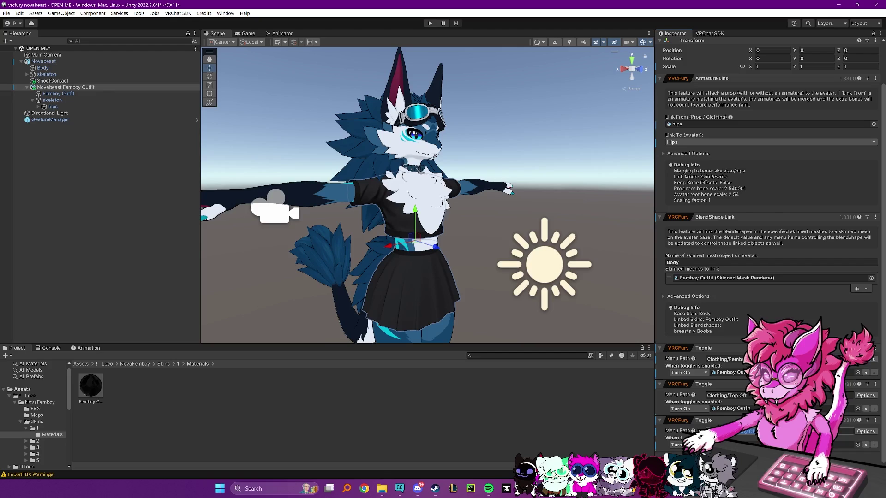
click(738, 433)
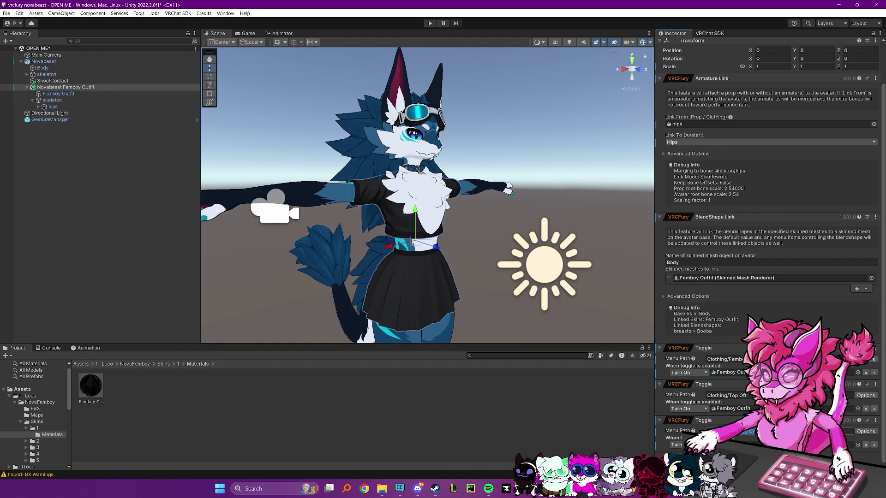
key(BackSpace)
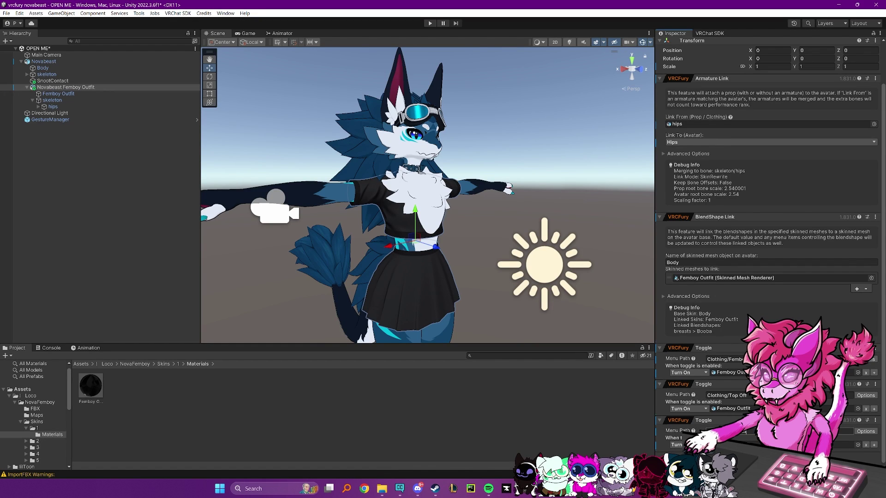
text(Off)
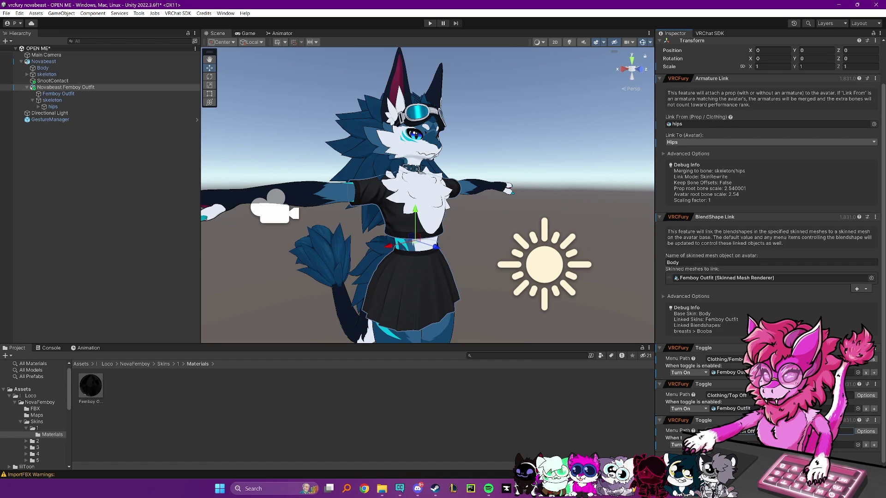
Step: Remove the Turn On actions from the Top Off and Bottom Off toggles and add a BlendShape action to Top Off
click(866, 444)
click(866, 409)
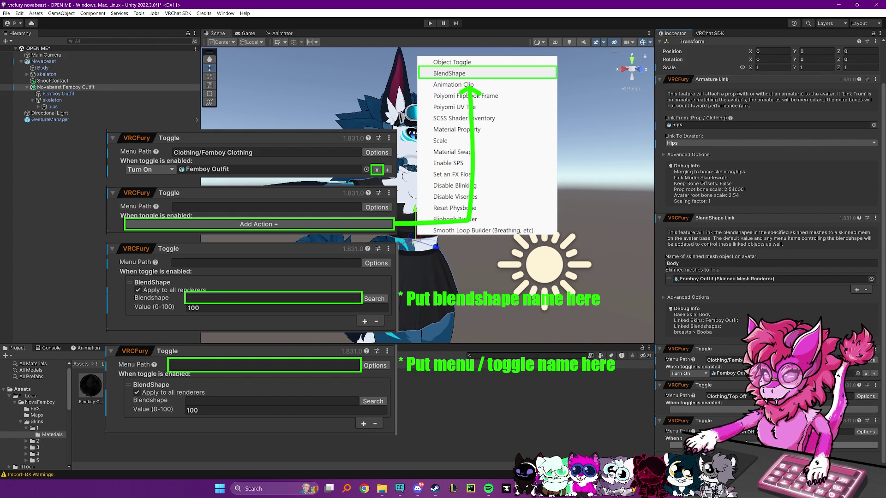
click(740, 410)
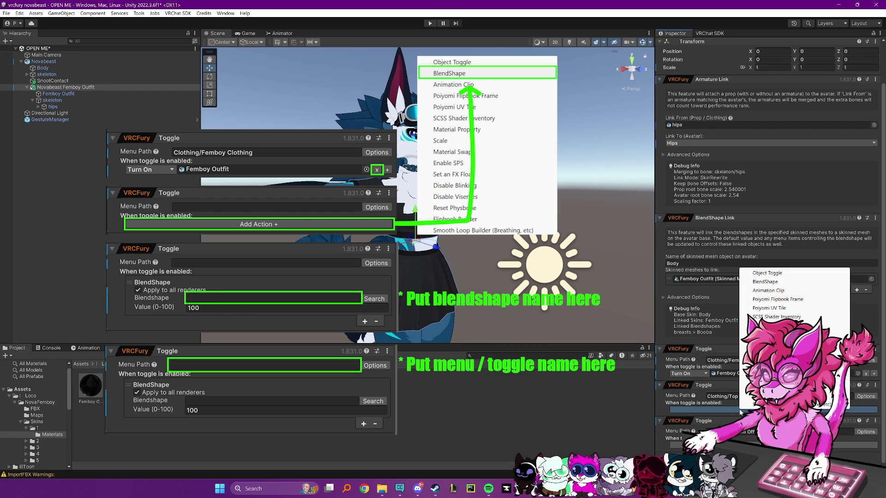
click(766, 281)
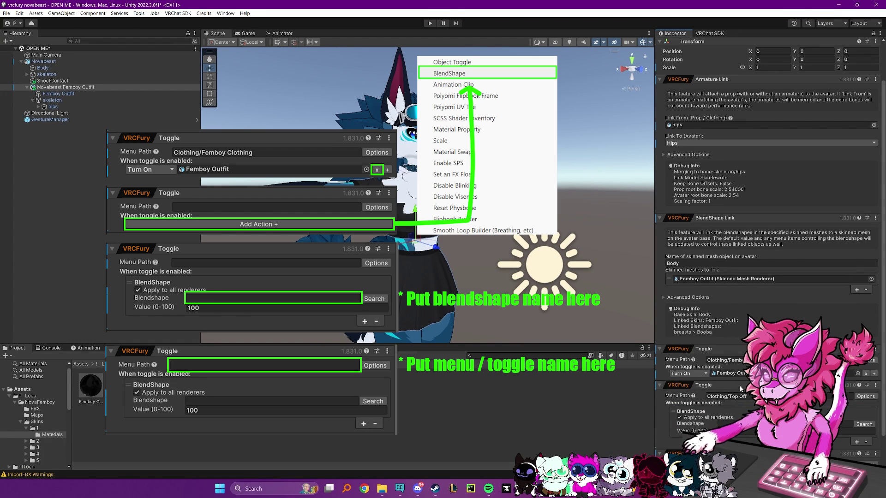
Step: Look up the outfit's blendshape names and set the Top Off toggle's BlendShape action to Hide Top
click(40, 95)
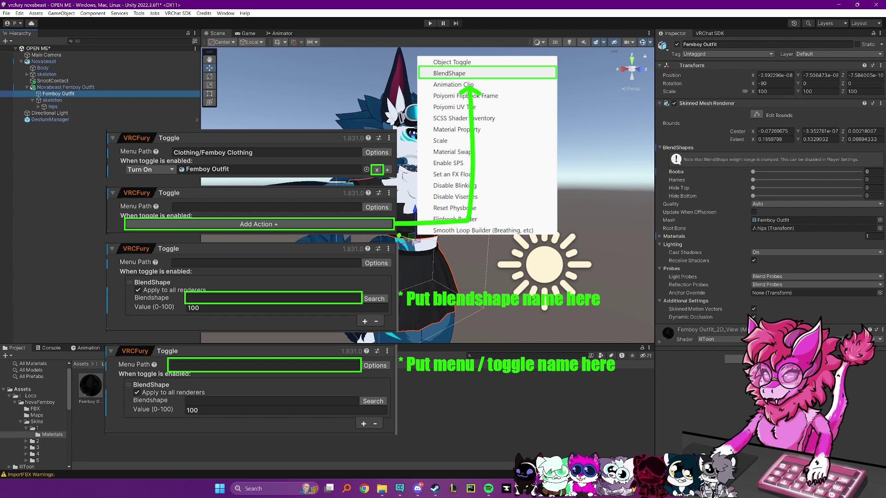
click(48, 87)
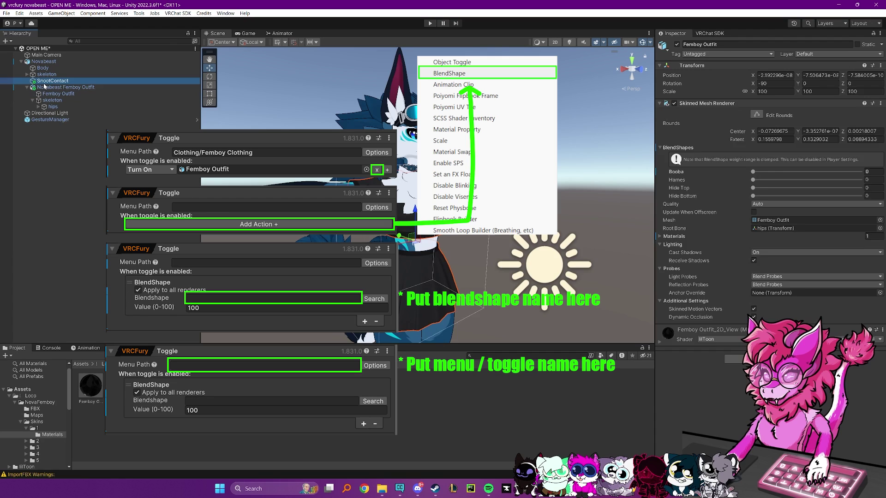
click(729, 390)
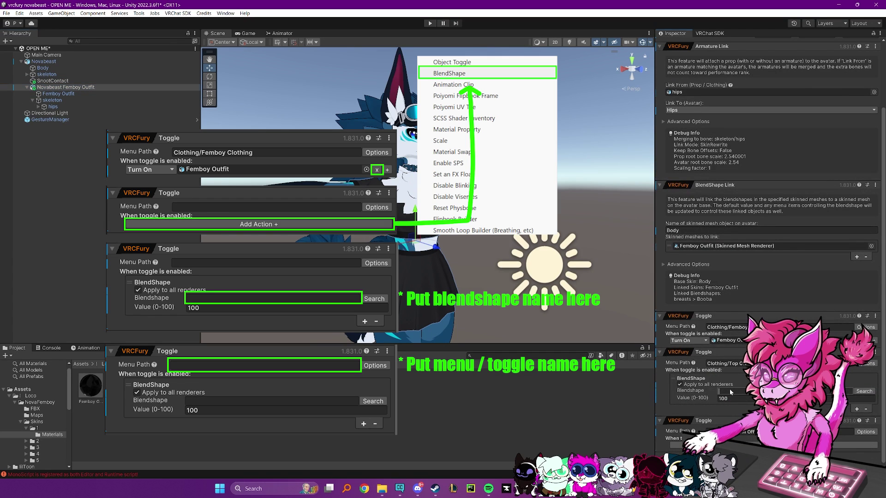
text(Hi)
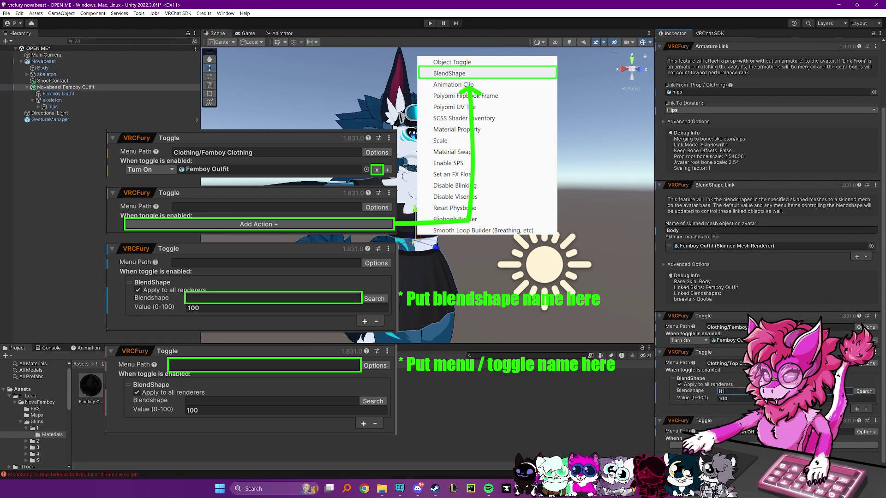
text(de)
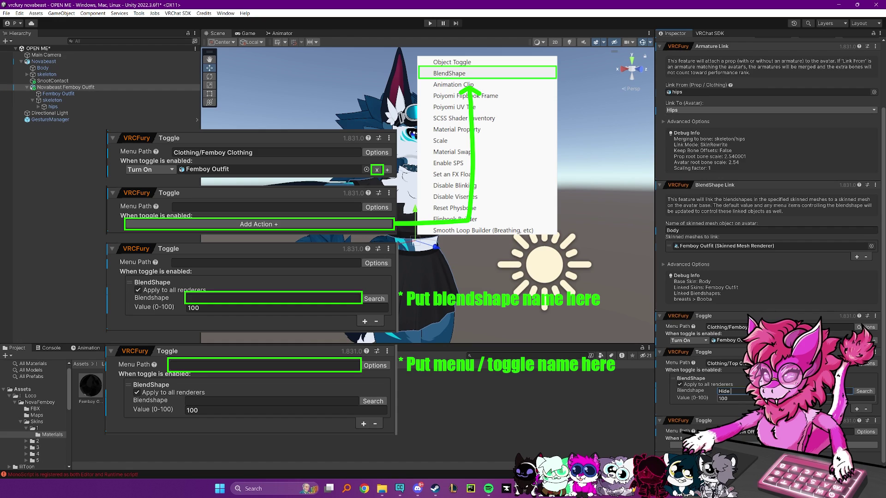
text( Top)
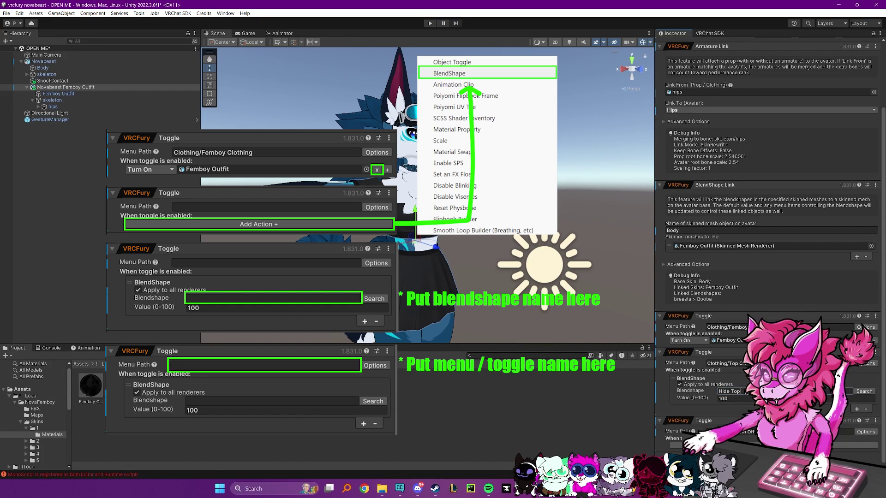
click(863, 391)
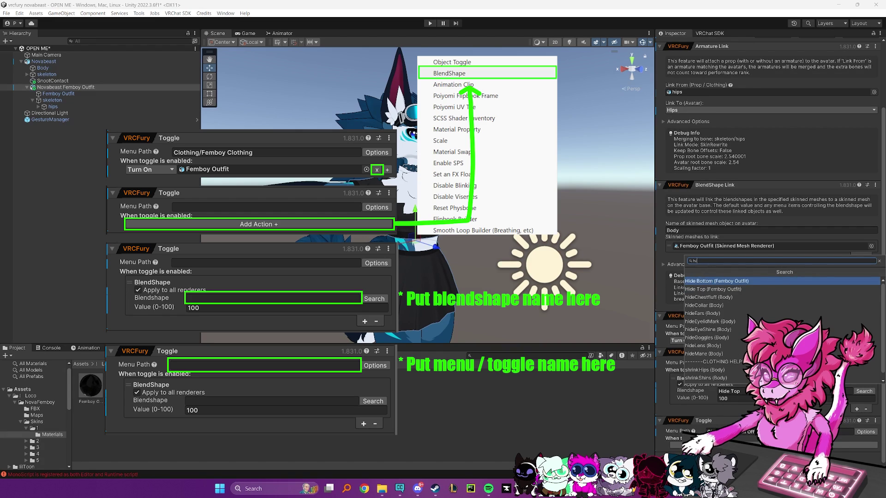
text(hide)
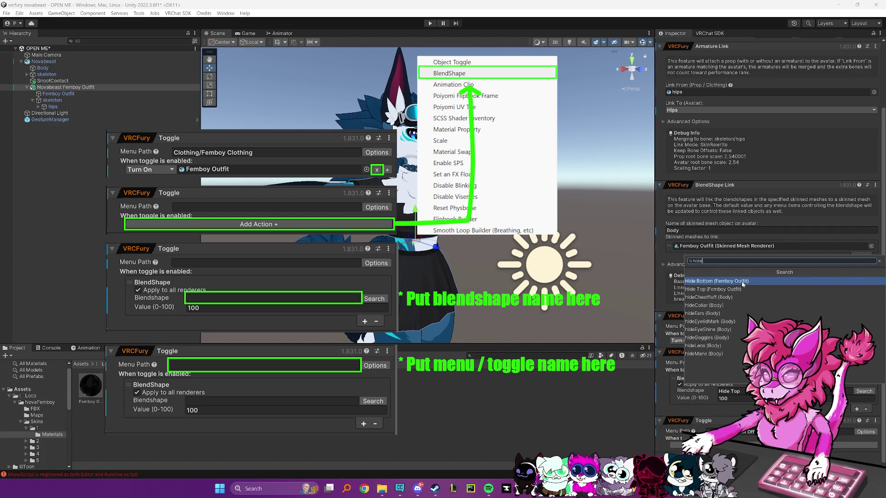
click(707, 281)
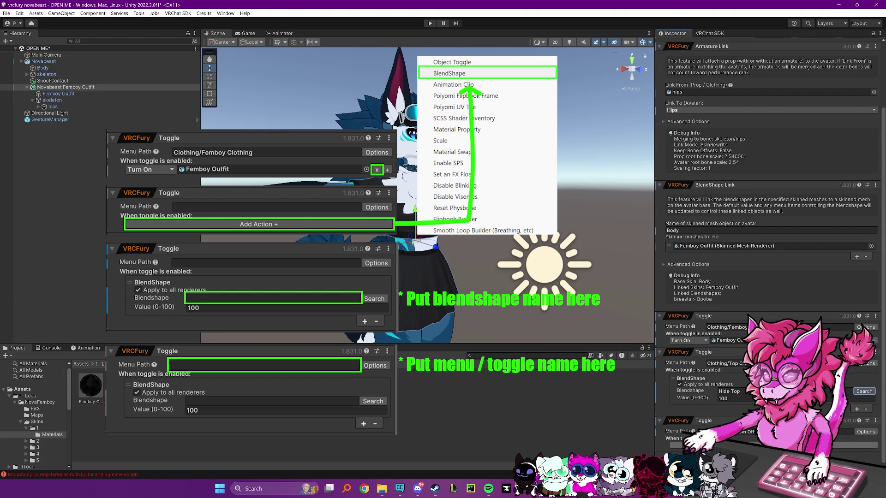
Step: Add a BlendShape action to the Bottom Off toggle and choose the Hide Bottom blendshape of Femboy Outfit
click(775, 446)
click(801, 320)
scroll(802, 321, down, 2)
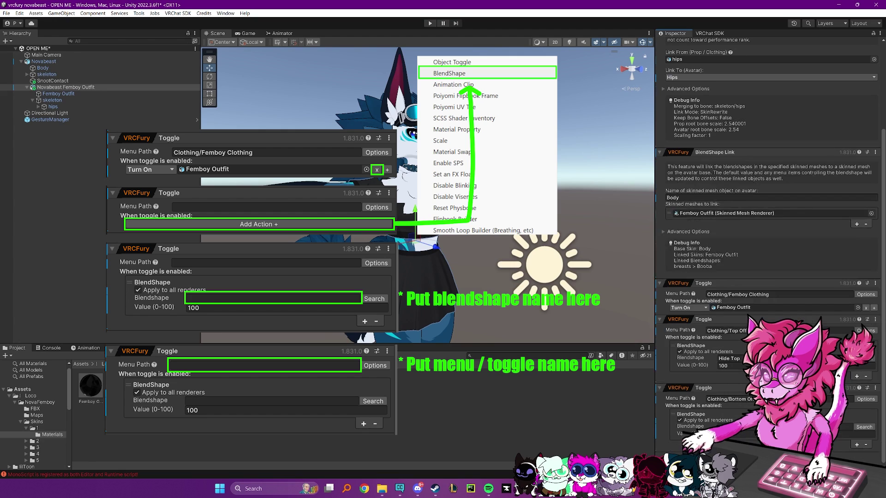
click(861, 426)
text(hi)
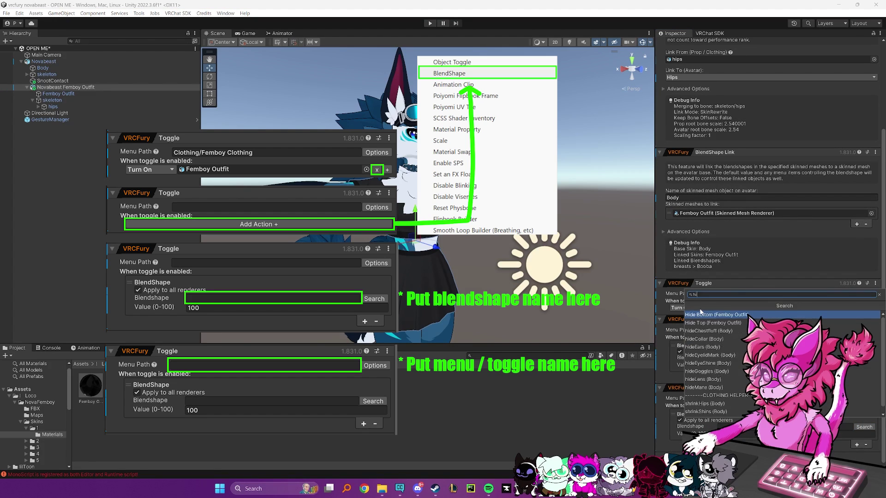
text(de b)
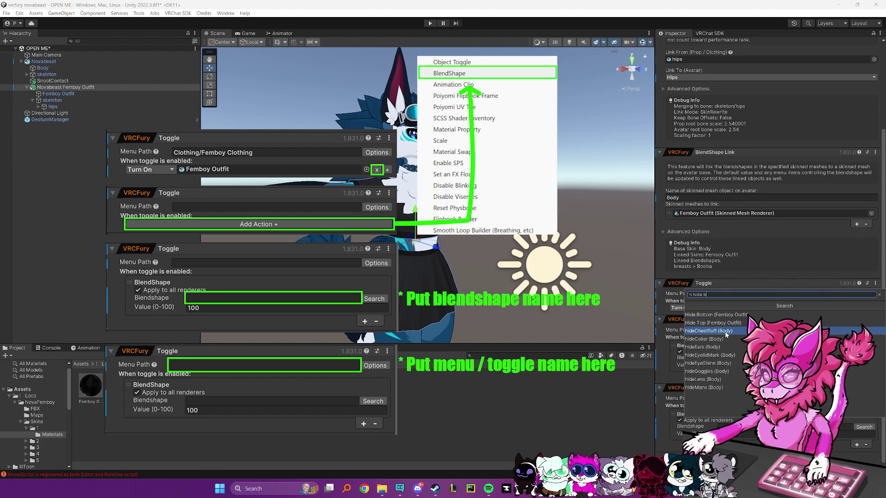
click(713, 315)
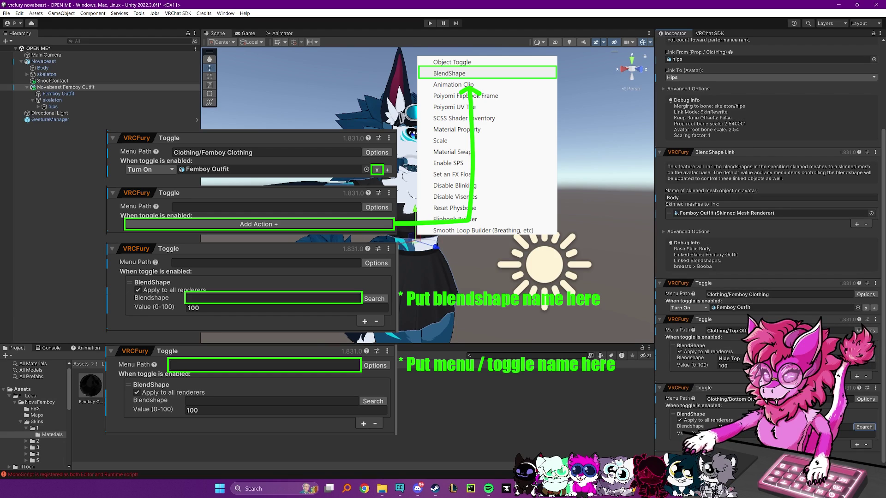
Step: Check VRCFury's play mode setting, and enter play mode from GestureManager with the scene in view
click(139, 13)
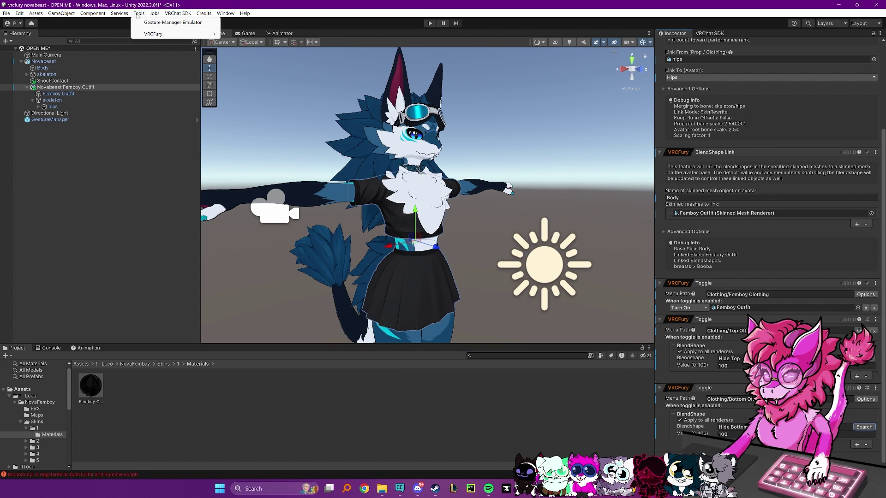
mouse_move(152, 34)
mouse_move(269, 78)
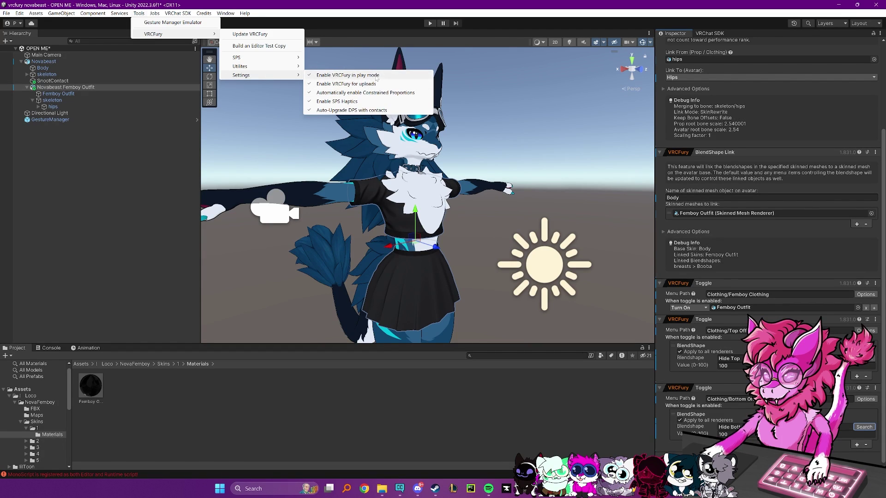
click(158, 172)
click(30, 120)
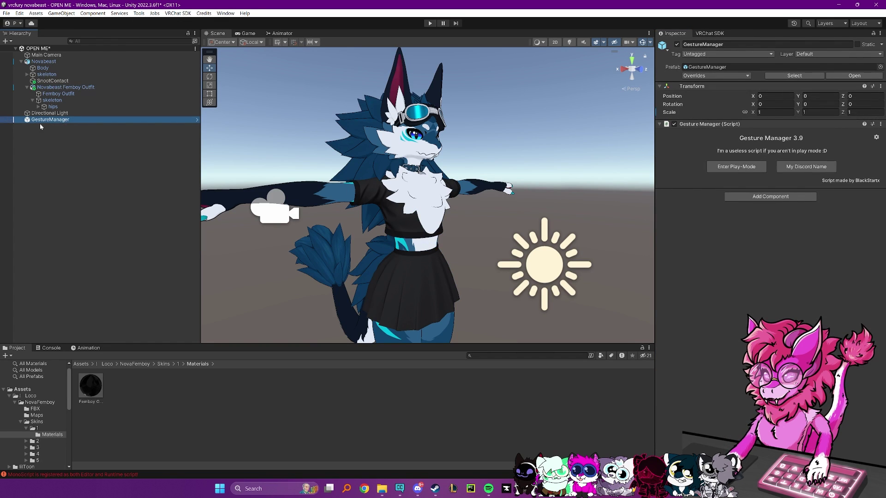
click(741, 167)
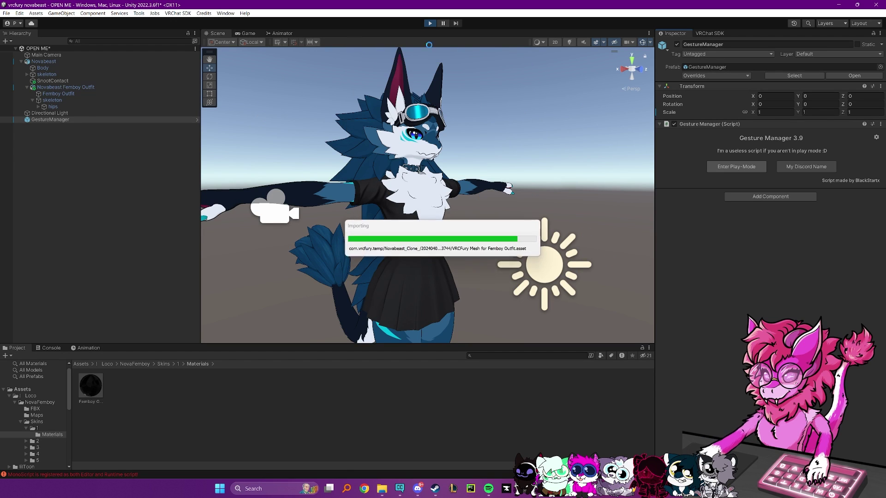
click(214, 34)
Step: Turn on Femboy Clothing from the Clothing submenu of the avatar's expressions menu
click(801, 292)
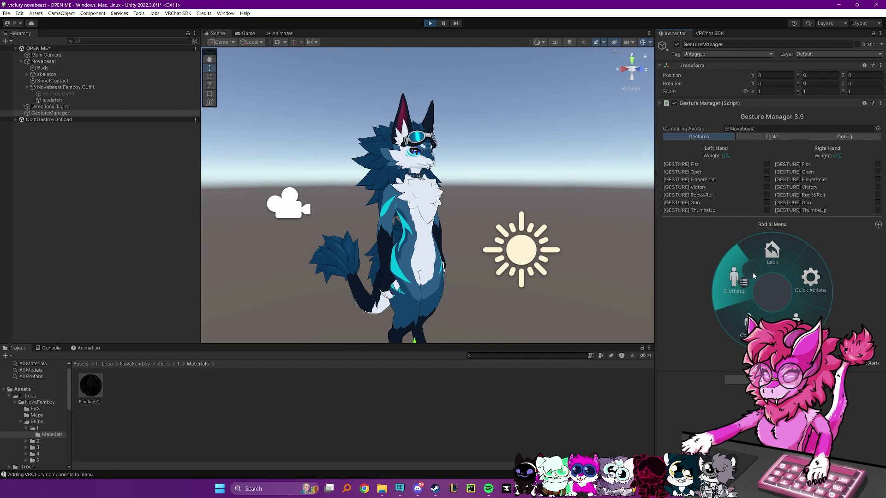
click(737, 280)
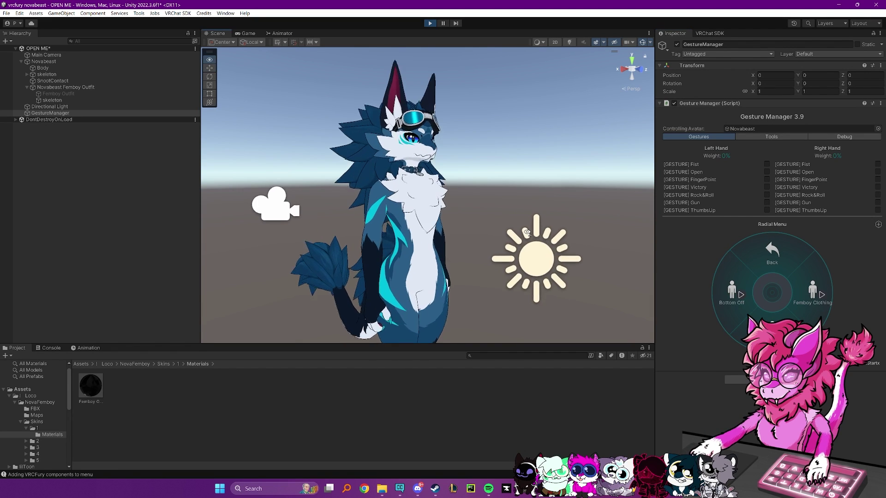
click(813, 295)
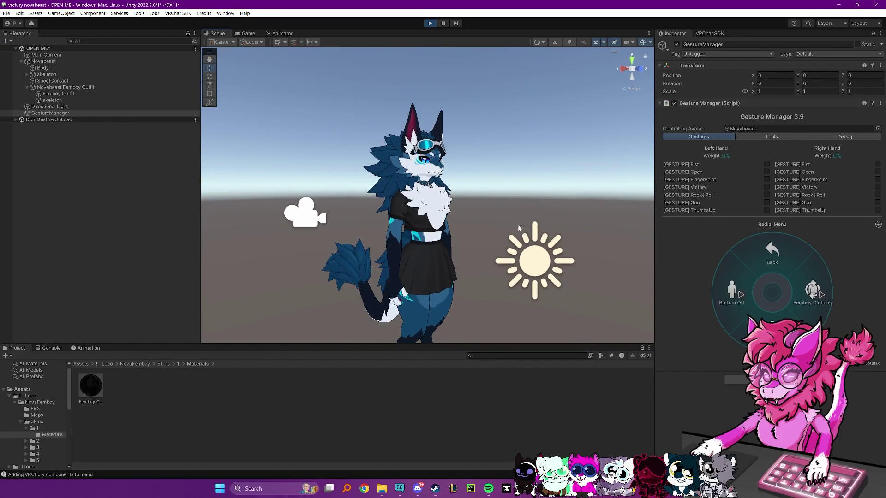
Step: Set the avatar's Upright debug parameter to 0.5, inspect the outfit in the crouched pose, and restore the standing pose
click(851, 137)
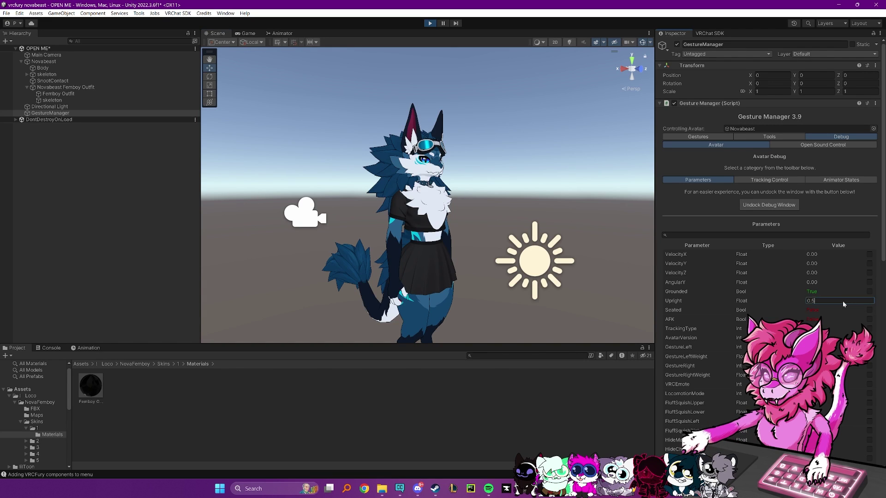
key(Return)
right_drag(562, 240, 609, 191)
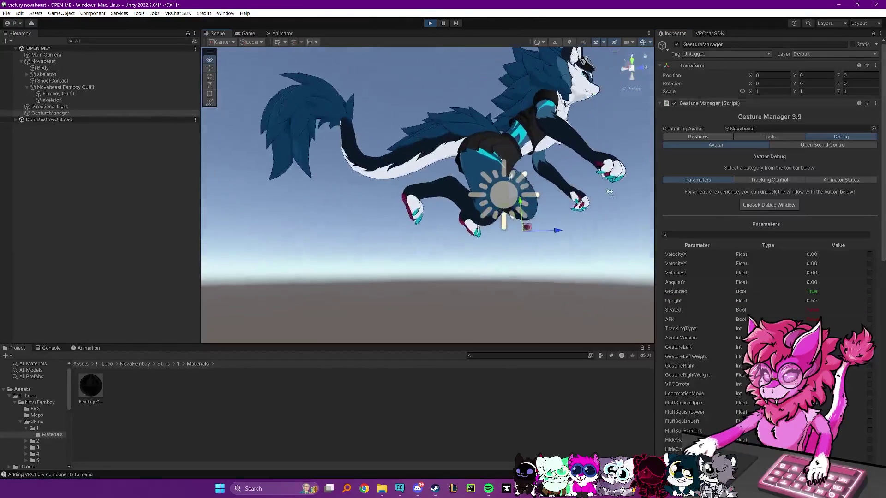
alt+drag(610, 192, 477, 217)
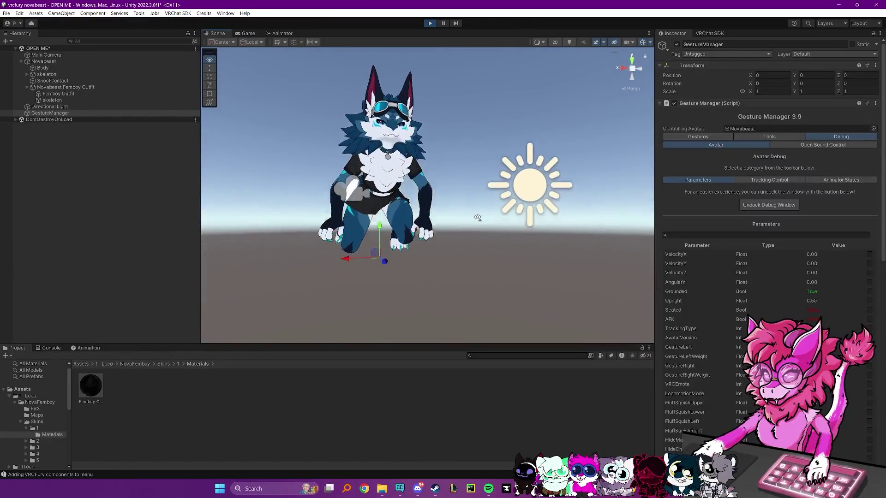
key(e)
right_drag(477, 217, 512, 231)
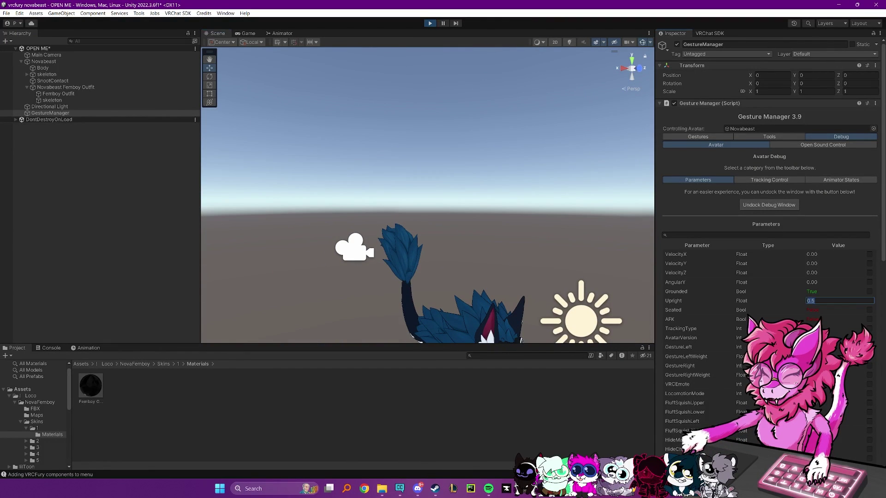
key(Return)
Step: Return to the gestures controls and test the Bottom Off toggle by switching it on and off repeatedly
click(692, 137)
key(q)
right_drag(508, 193, 473, 189)
key(w)
click(743, 300)
click(745, 300)
click(745, 299)
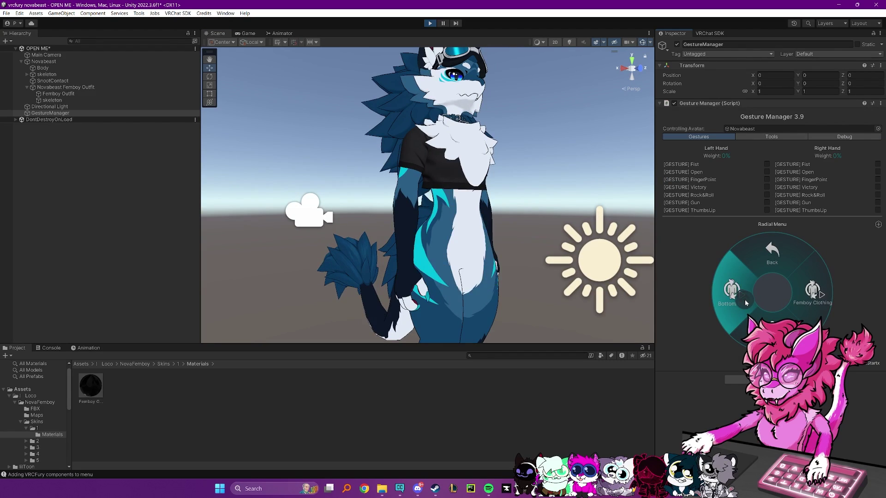
click(744, 300)
Step: Test the Top Off toggle by switching it on and off repeatedly in the Clothing menu
click(766, 323)
click(766, 323)
click(766, 323)
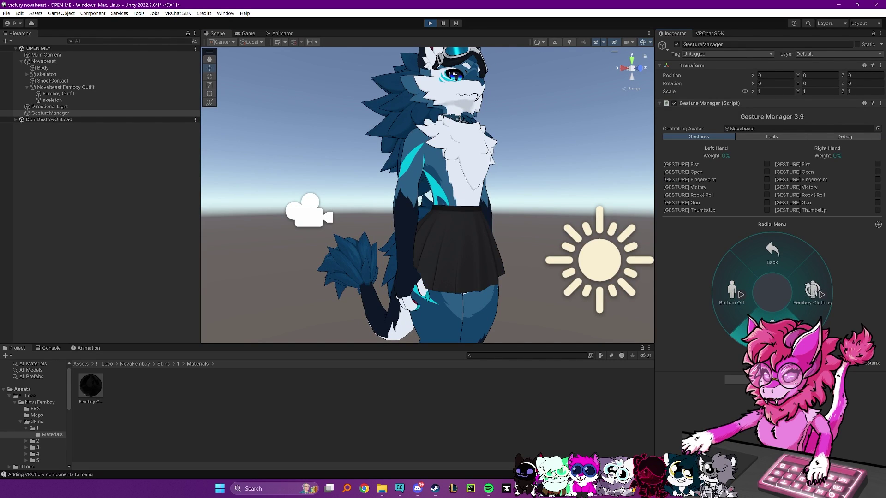
click(766, 323)
click(766, 322)
Step: Reopen the Clothing menu from Expressions and turn on Bottom Off while Top Off is active
click(766, 283)
click(761, 269)
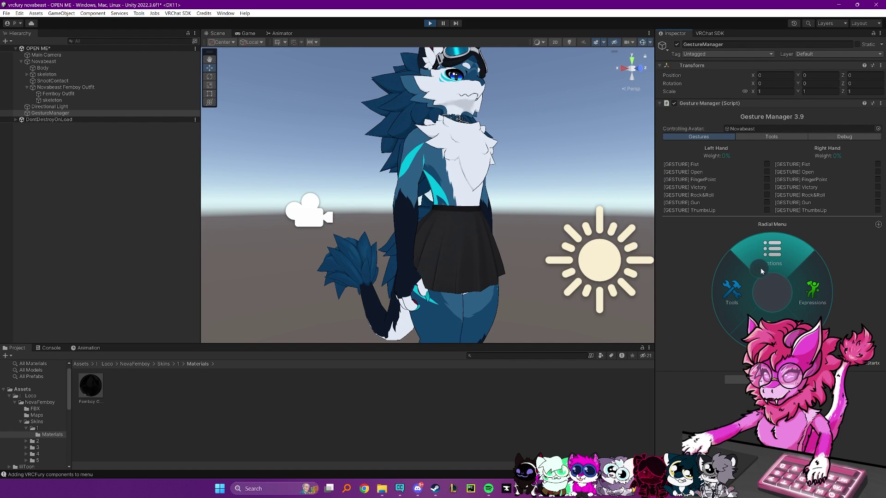
click(780, 271)
click(783, 272)
click(796, 304)
click(742, 288)
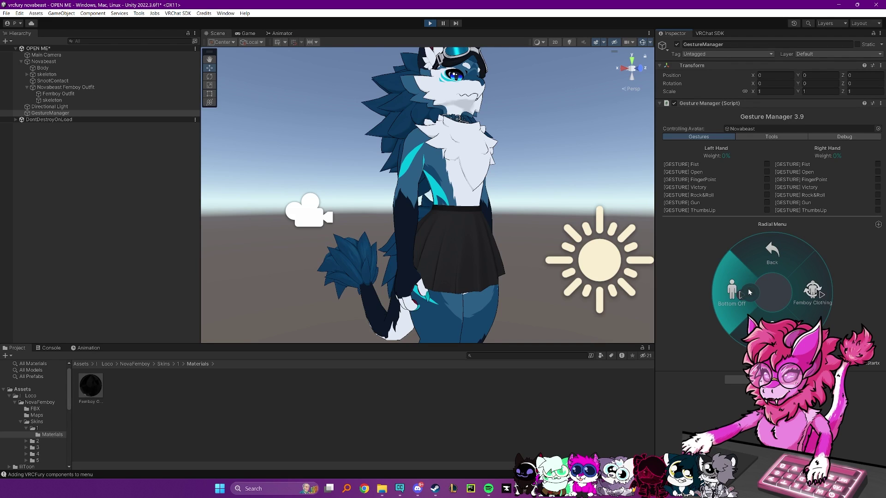
click(744, 289)
Step: Show the whole outfit again and test the linked Breasts slider by raising it to about 82% and returning it to 0%
click(779, 264)
click(774, 262)
click(813, 291)
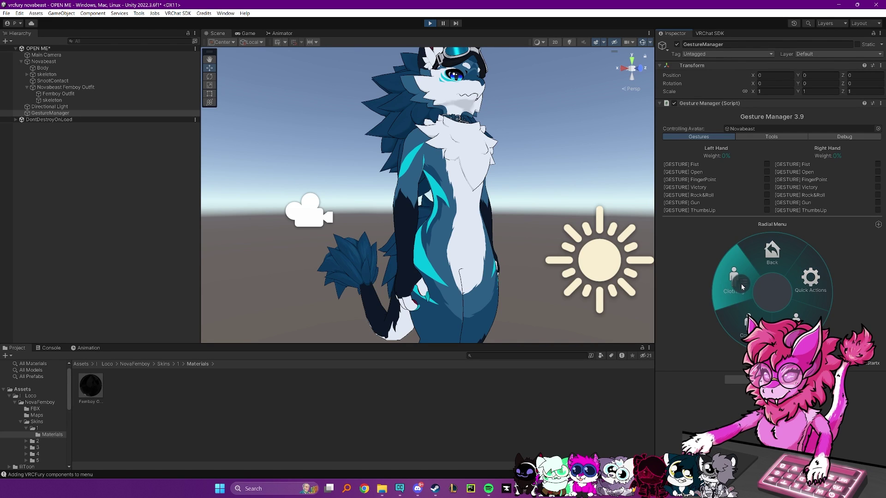
click(783, 308)
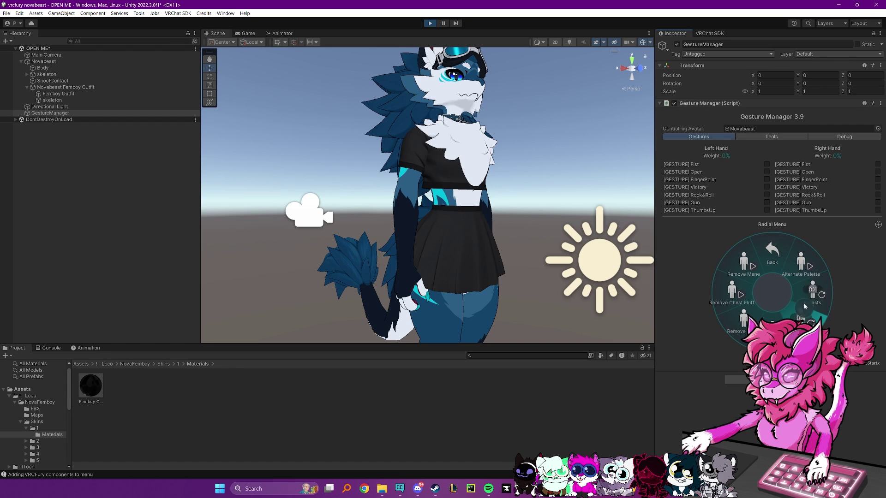
click(812, 293)
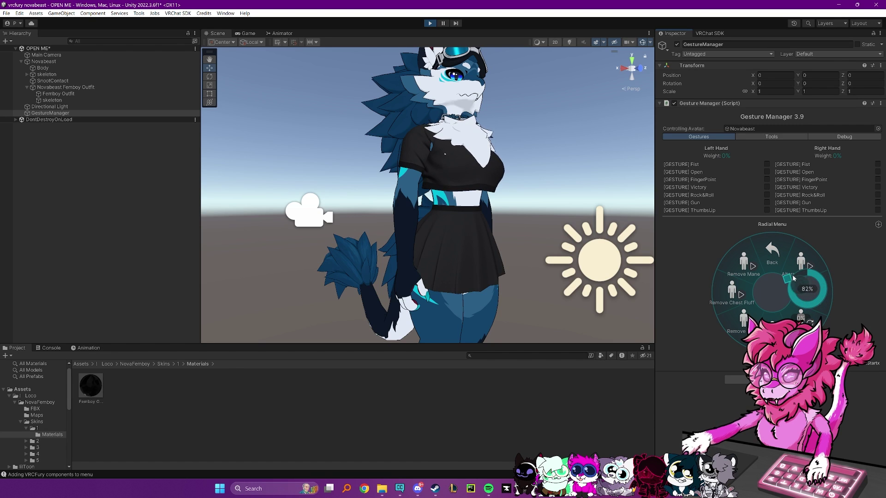
click(850, 267)
right_drag(546, 180, 346, 265)
click(815, 292)
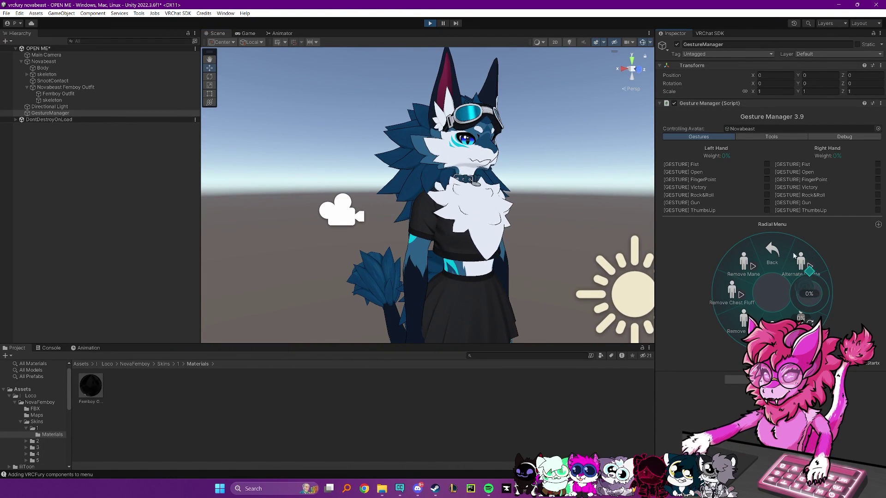
scroll(530, 207, down, 4)
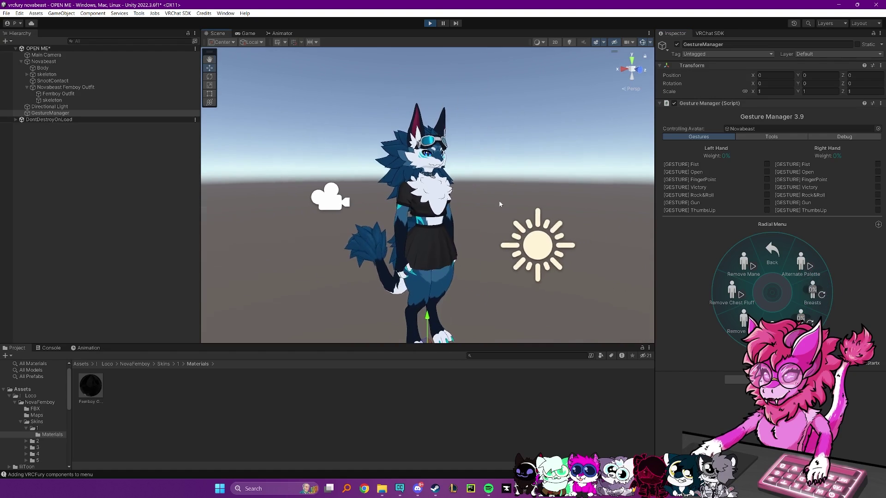
click(507, 197)
scroll(510, 197, up, 2)
alt+drag(510, 198, 512, 253)
scroll(511, 255, up, 3)
key(w)
key(s)
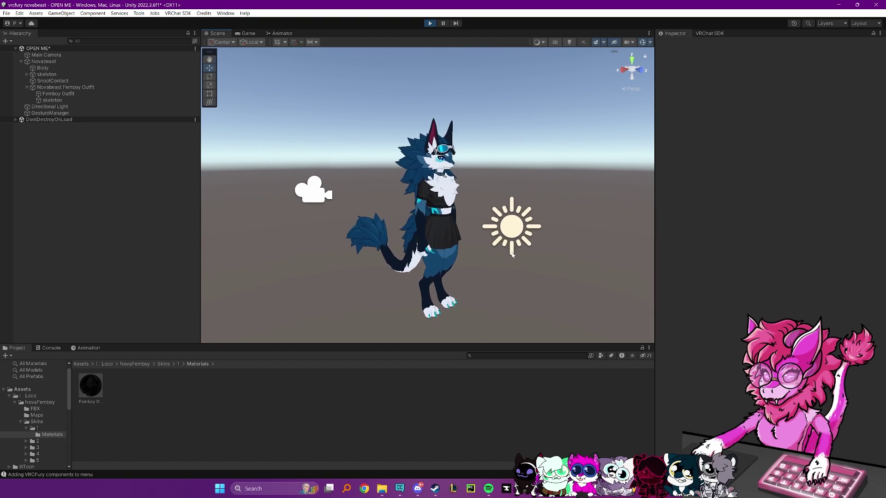